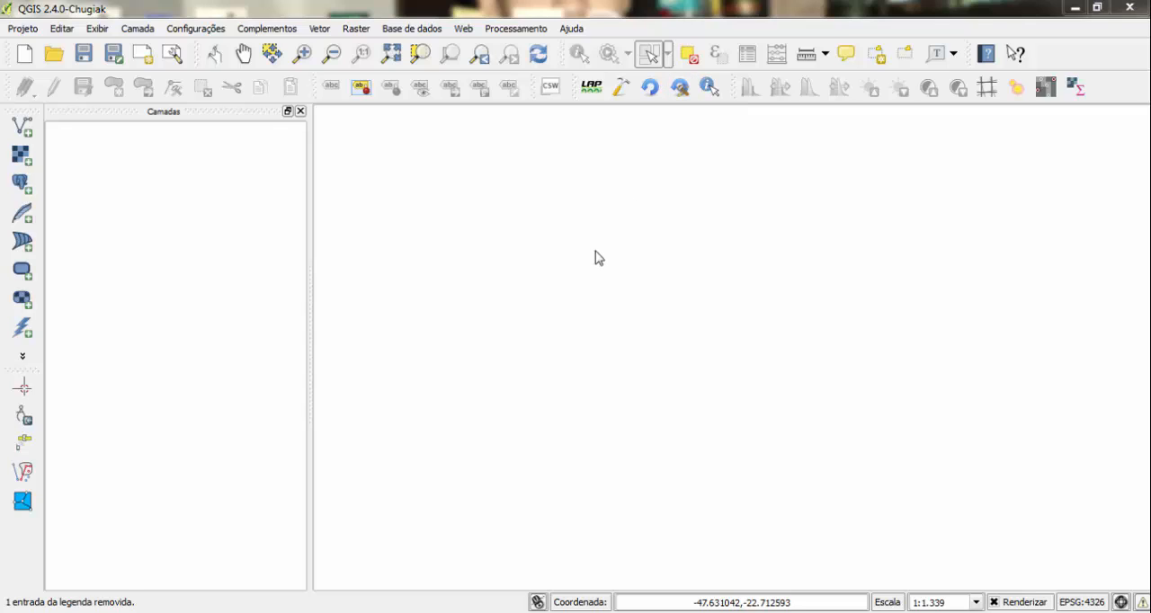
# - Add the tracks layer from GRAMADO.gpx in the aula_1 folder to the project as a vector layer
pyautogui.click(22, 129)
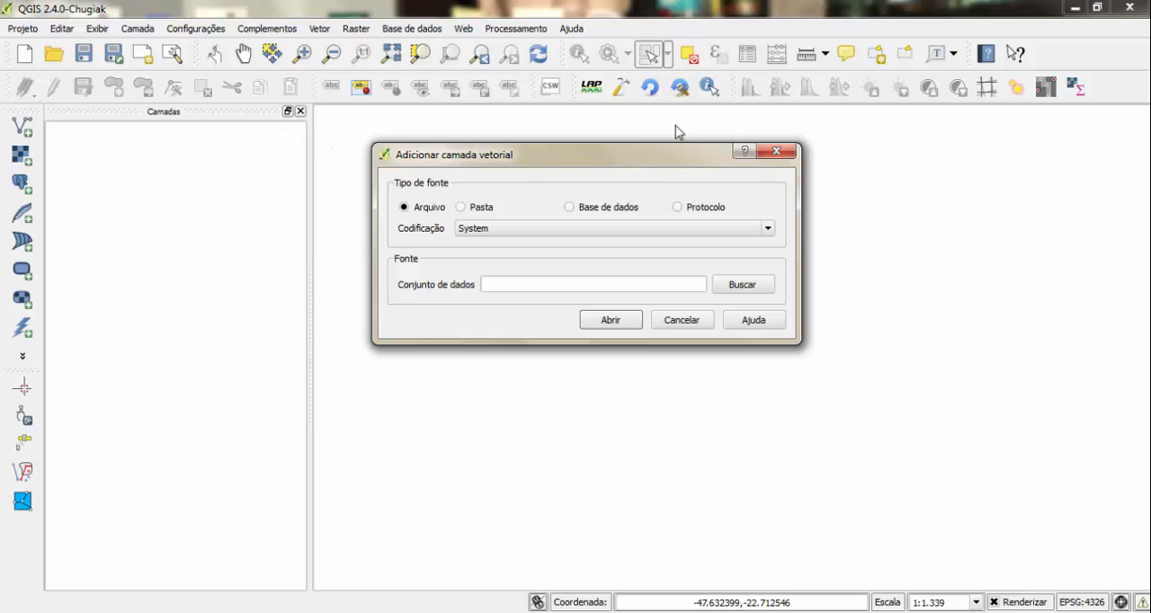
pyautogui.click(742, 285)
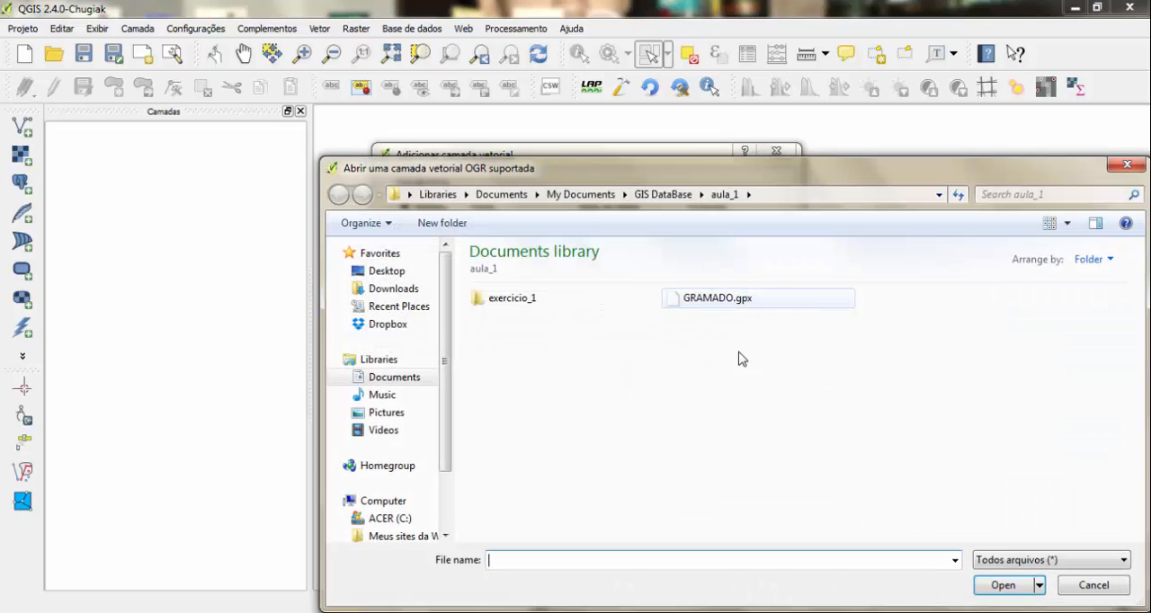
pyautogui.click(702, 311)
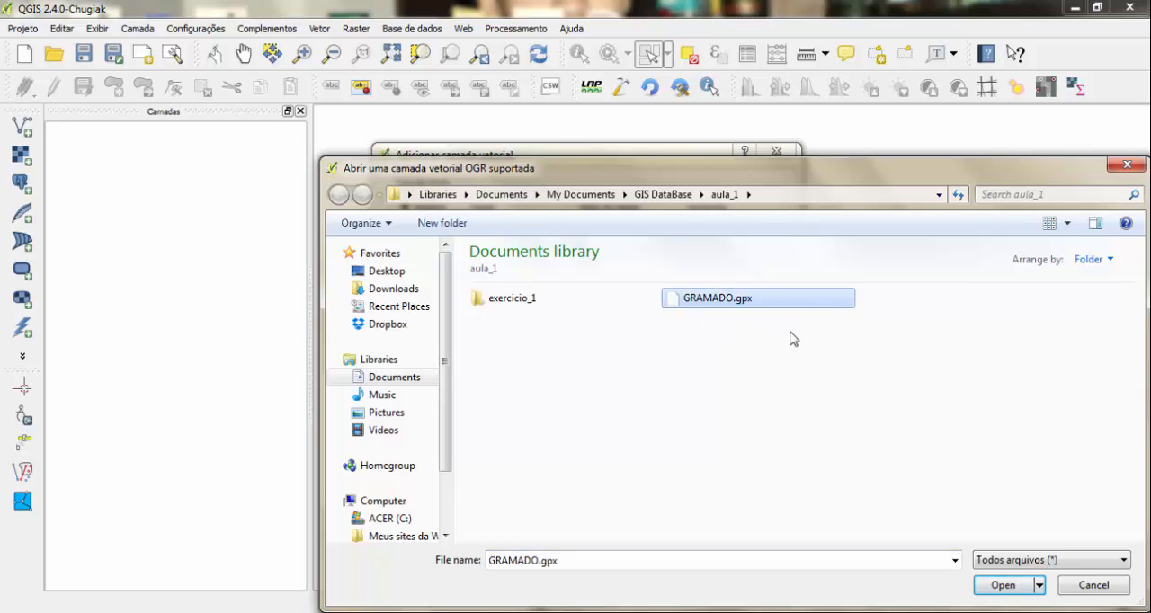
pyautogui.click(1003, 585)
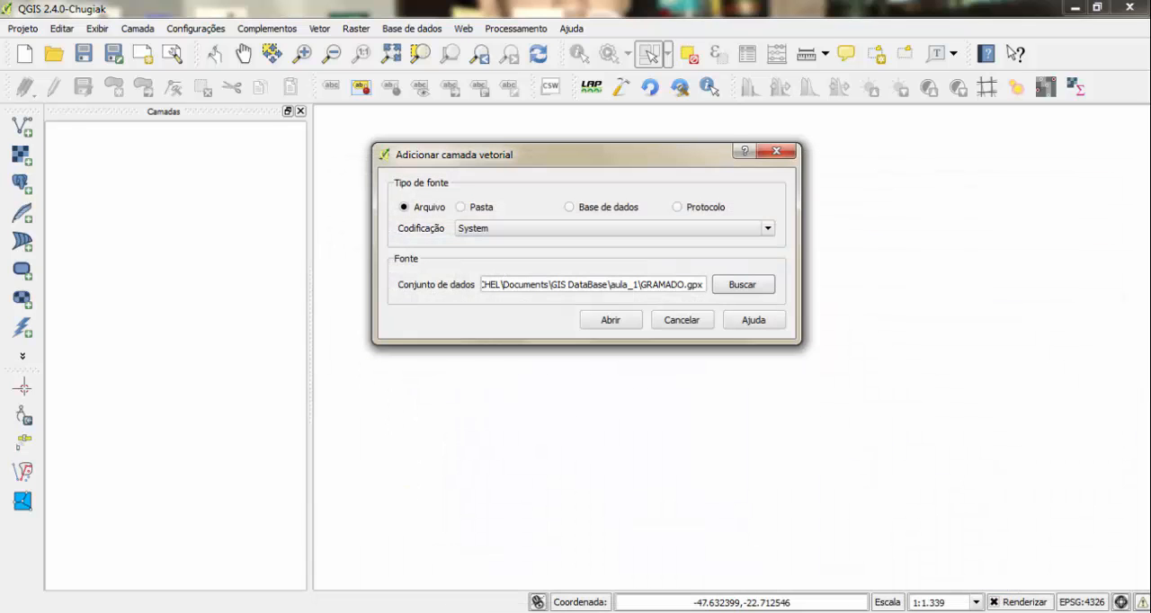
pyautogui.click(611, 321)
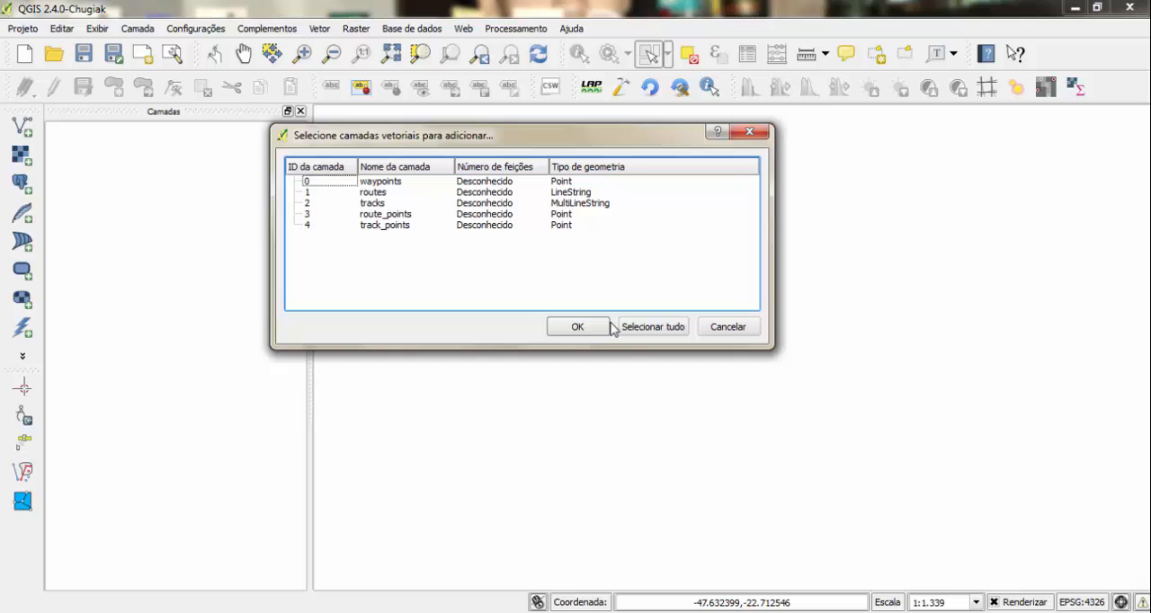
pyautogui.click(370, 205)
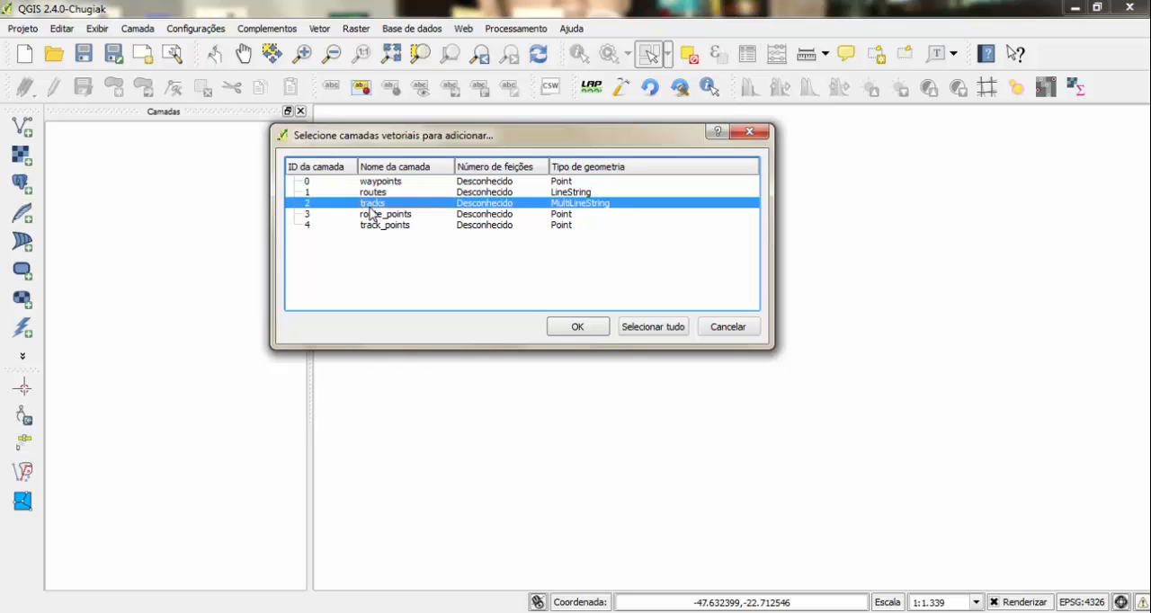
pyautogui.click(579, 327)
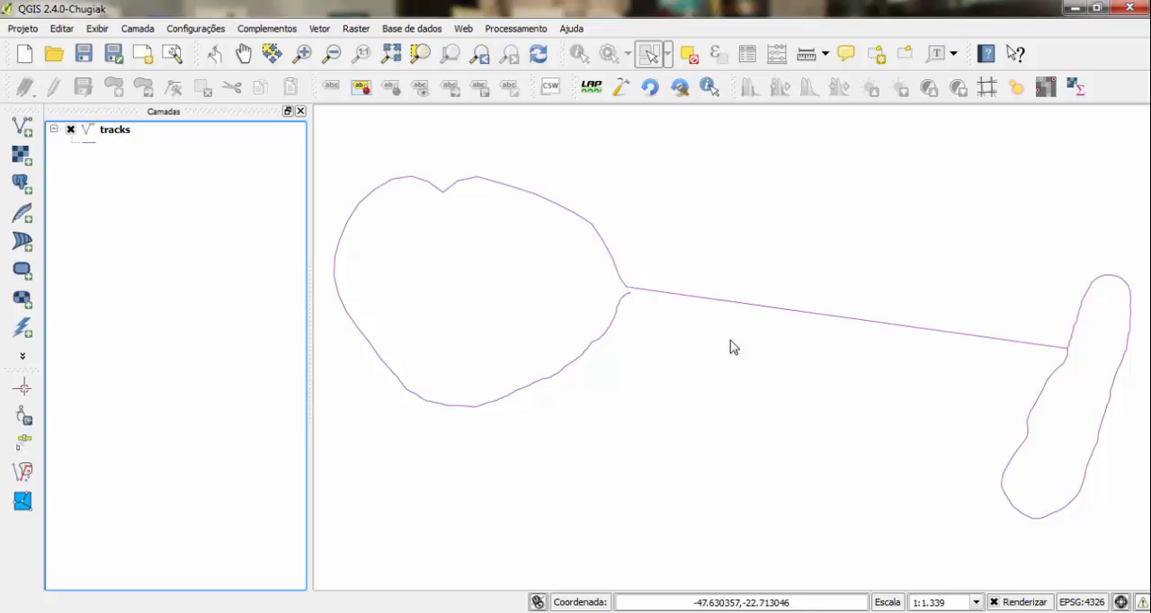
# - Export the tracks layer as an ESRI shapefile named contorno in the aula_1 folder and add the saved file to the map
pyautogui.click(106, 137)
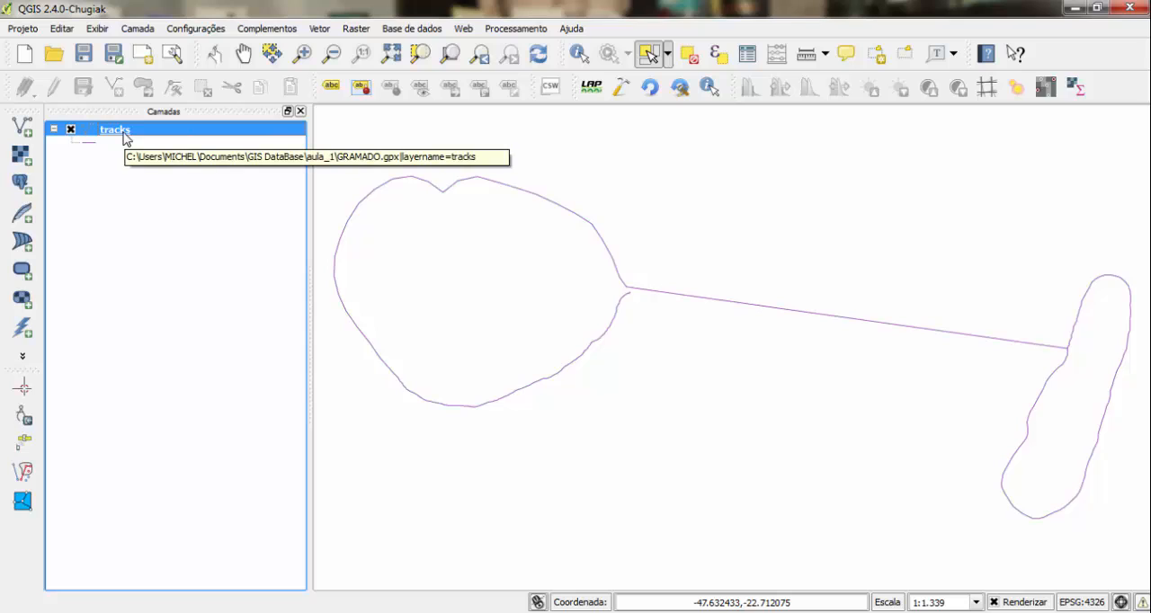
pyautogui.rightClick(126, 138)
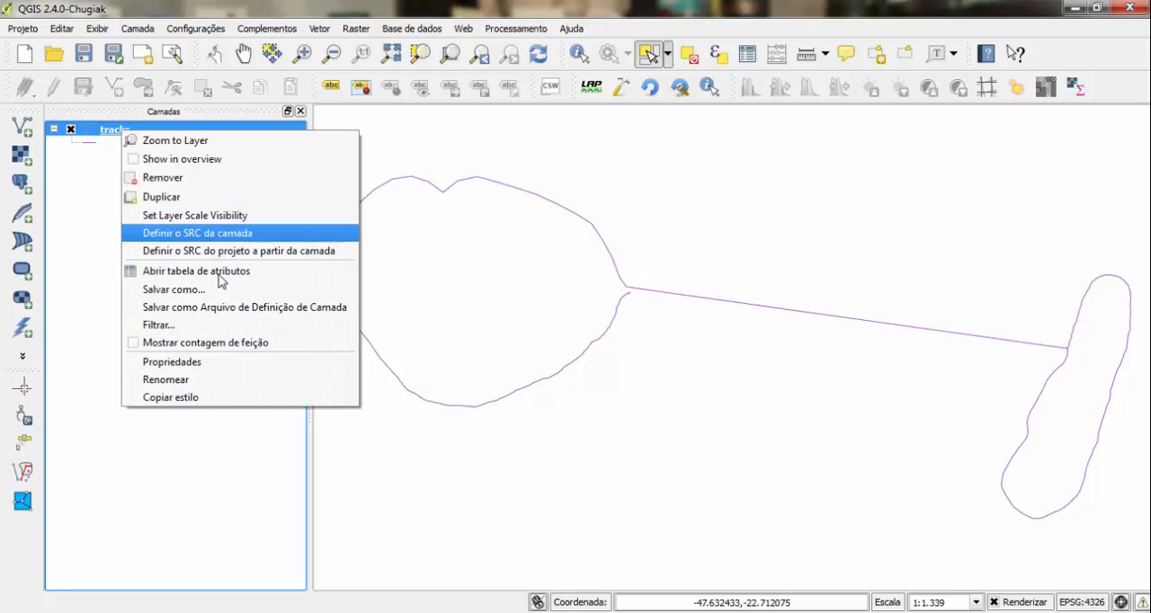
pyautogui.click(218, 293)
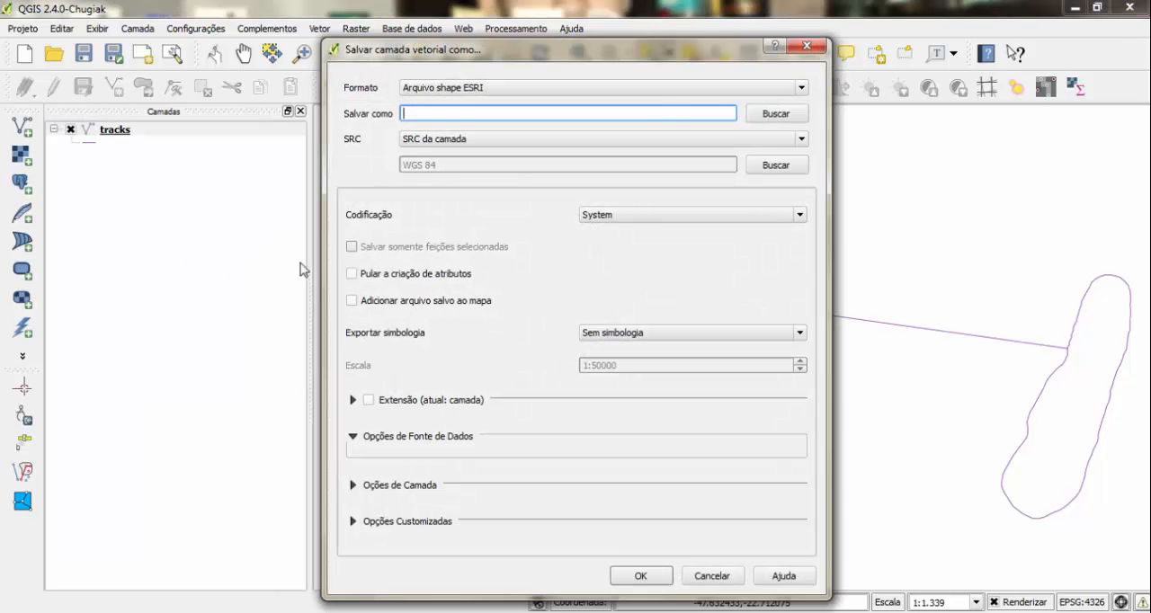
pyautogui.click(522, 89)
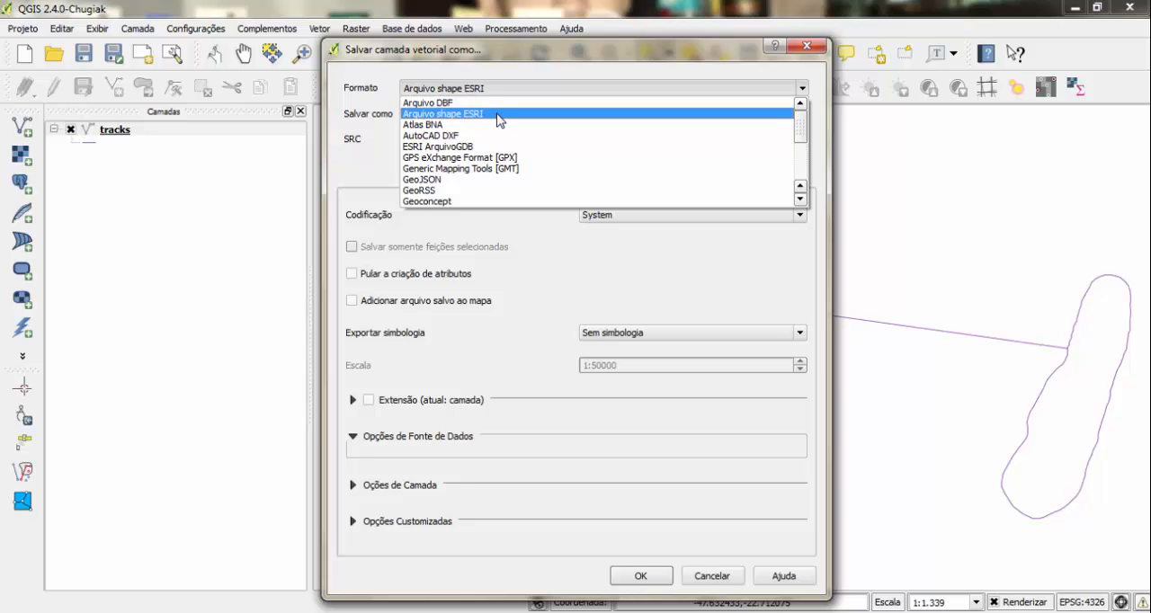
pyautogui.click(499, 117)
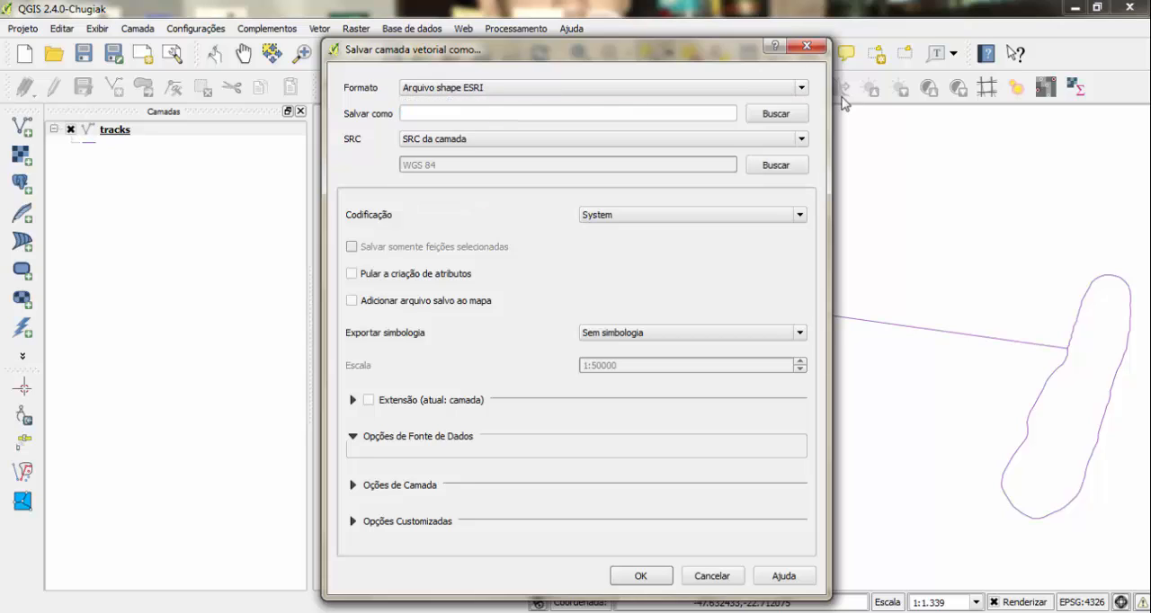
pyautogui.click(776, 114)
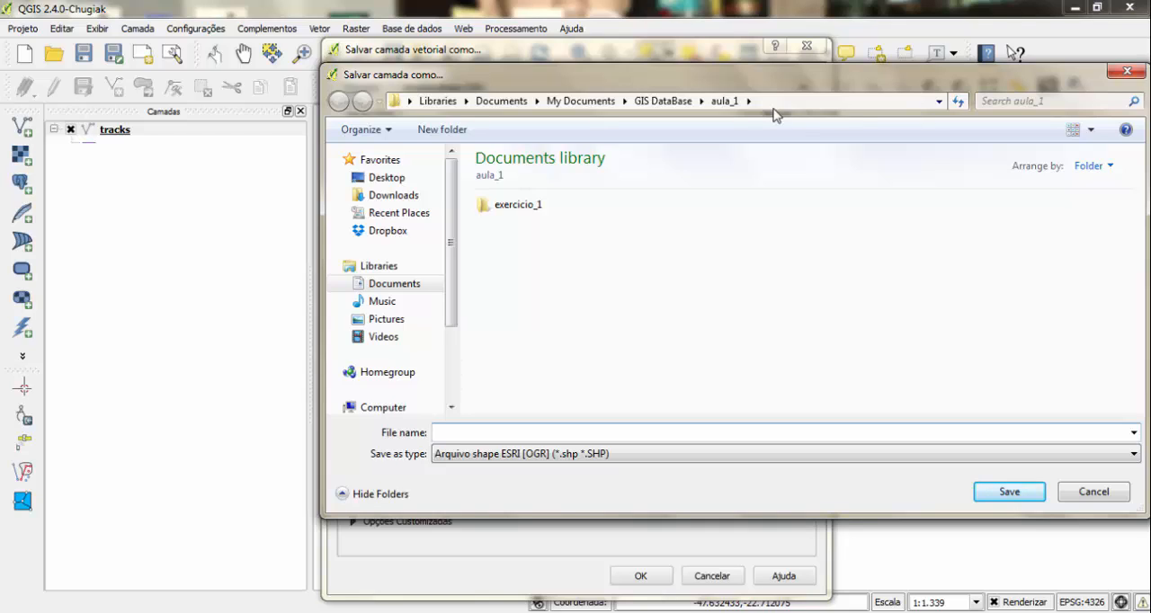
pyautogui.write('contorno')
pyautogui.click(1024, 494)
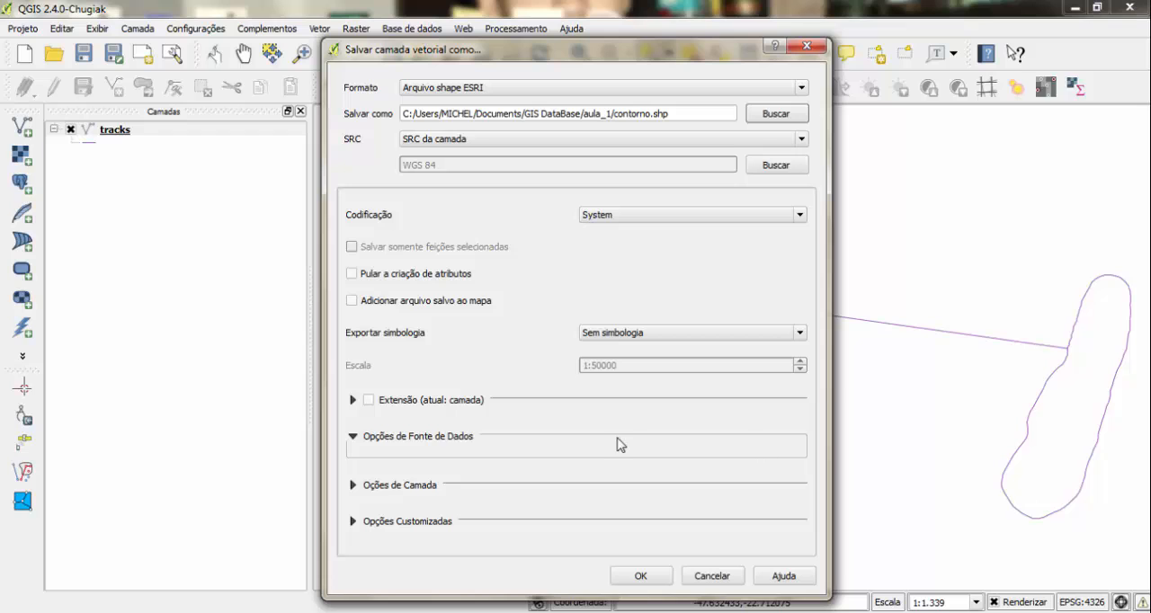
pyautogui.click(385, 308)
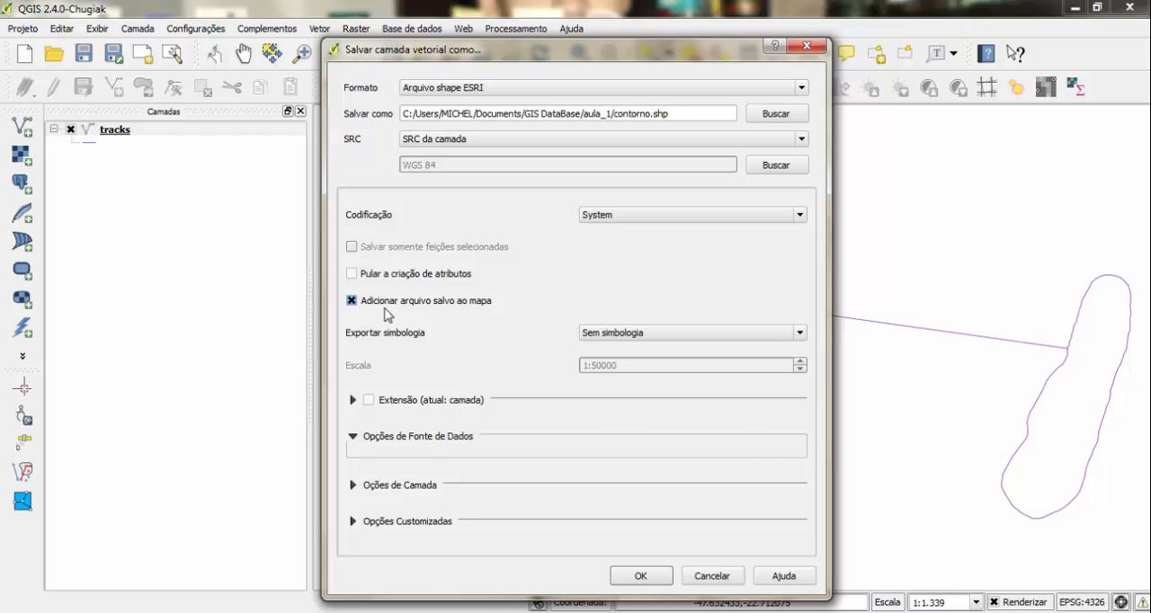
pyautogui.click(636, 577)
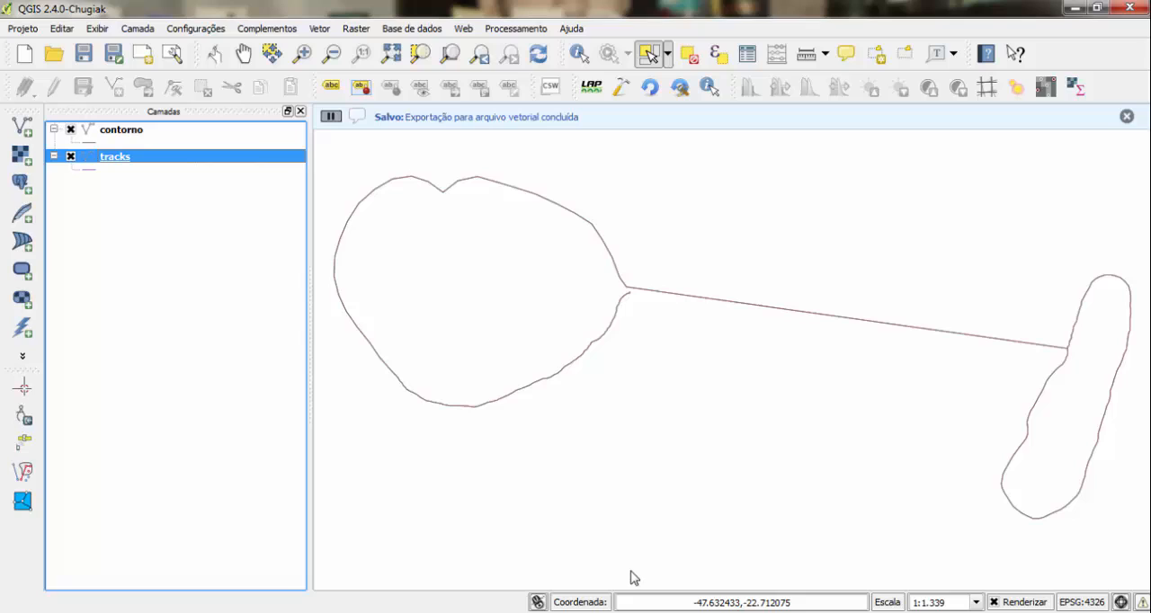
# - Remove the original tracks layer from the project
pyautogui.click(127, 133)
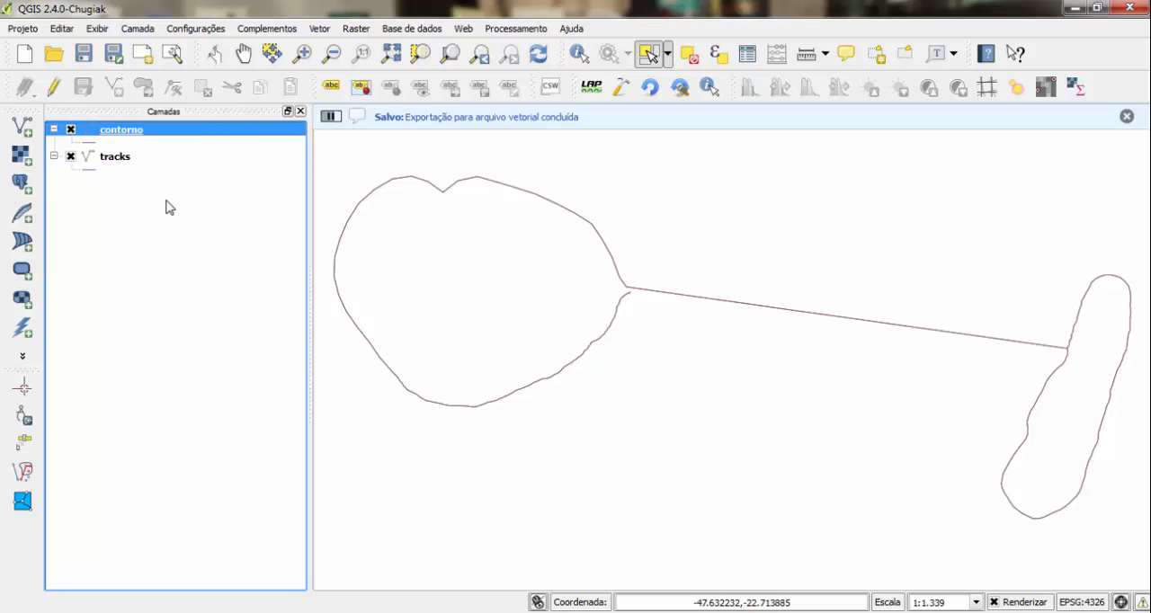
pyautogui.click(105, 162)
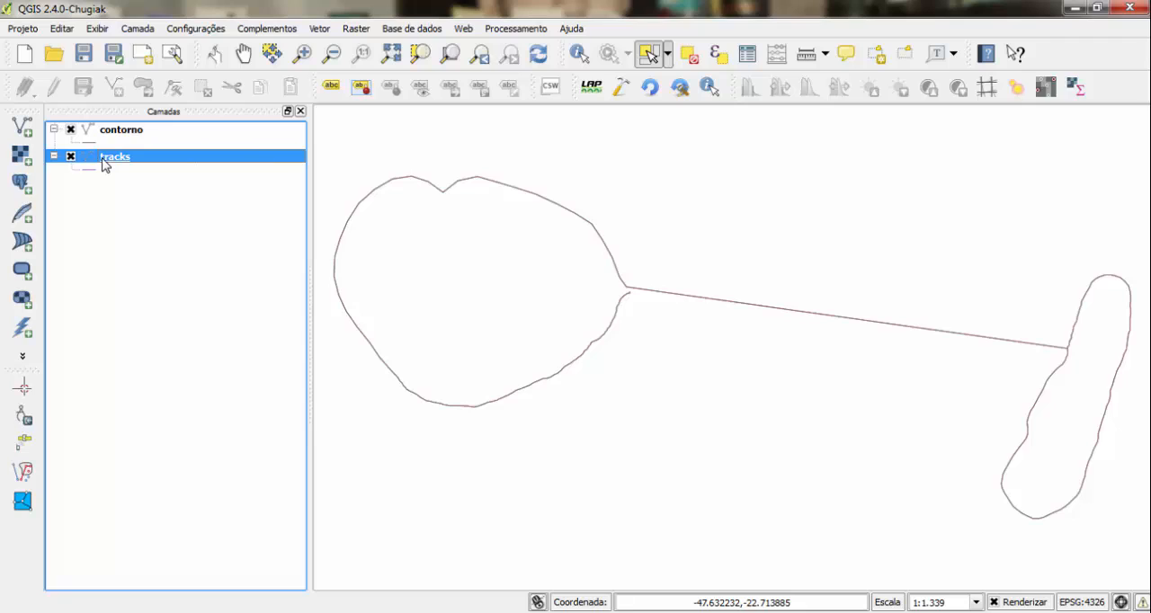
pyautogui.rightClick(104, 162)
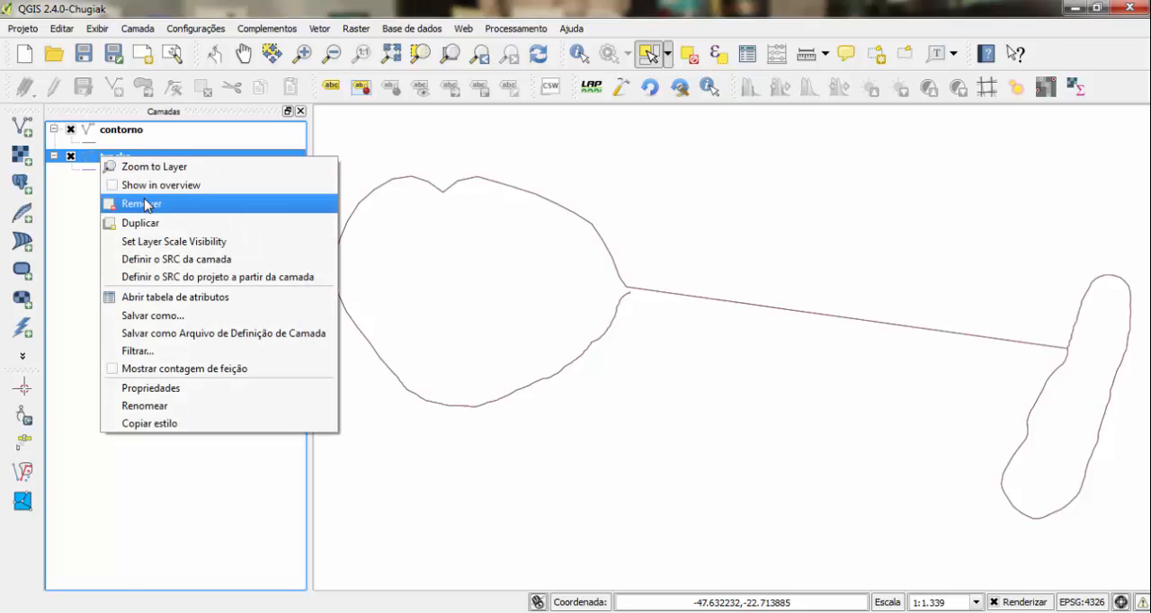
pyautogui.click(147, 204)
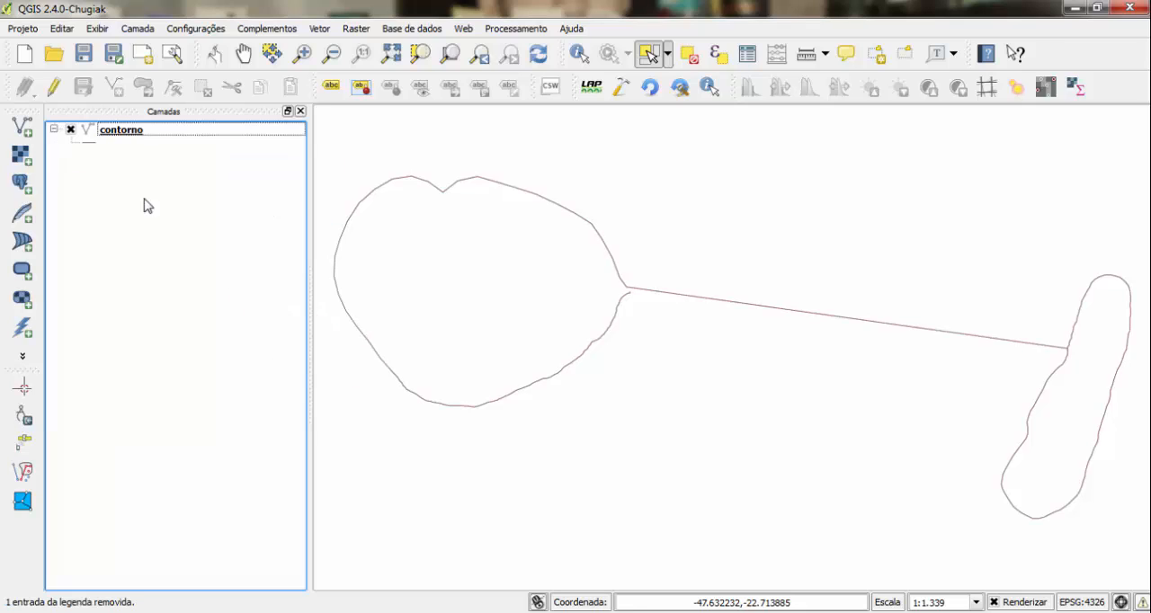
# - Start editing the contorno layer and delete the flagged nodes where the large loop meets the connecting line
pyautogui.click(135, 135)
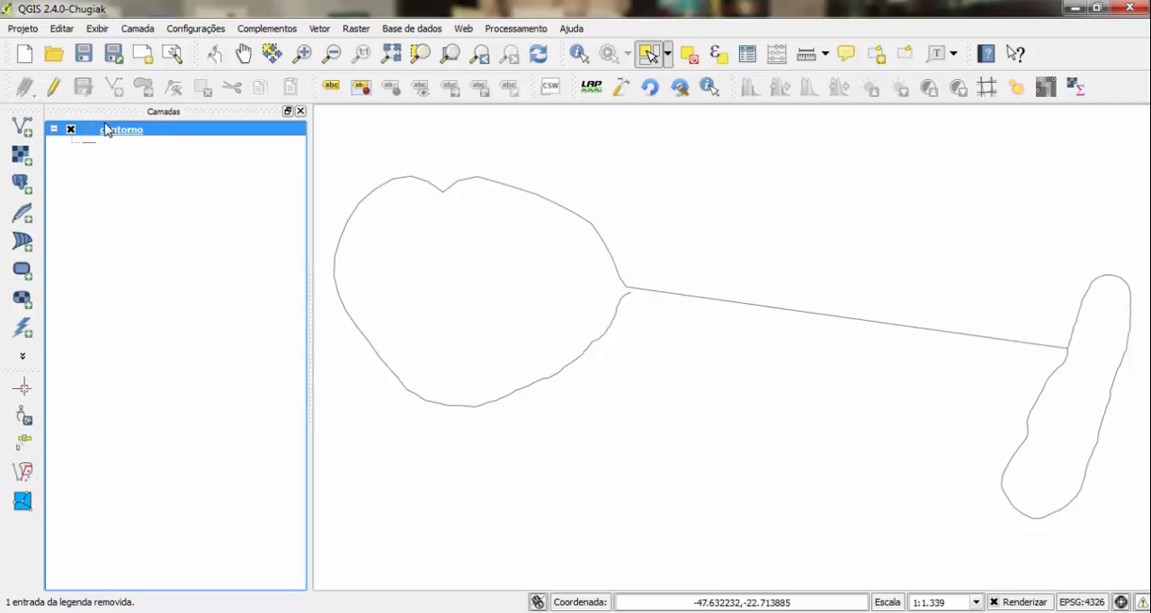
pyautogui.click(54, 87)
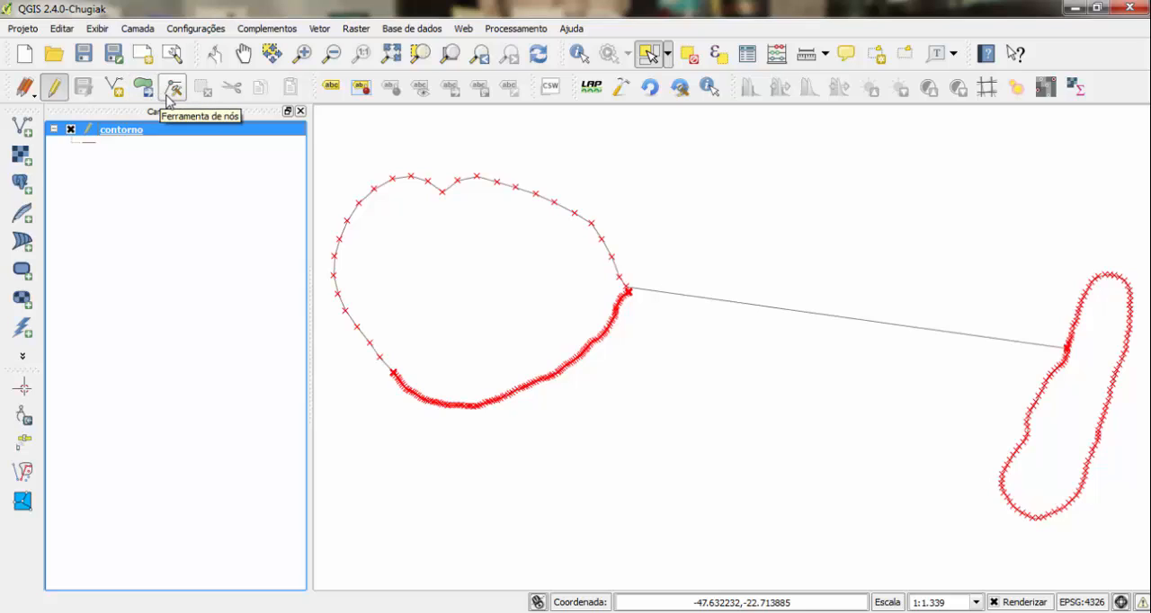
pyautogui.click(176, 99)
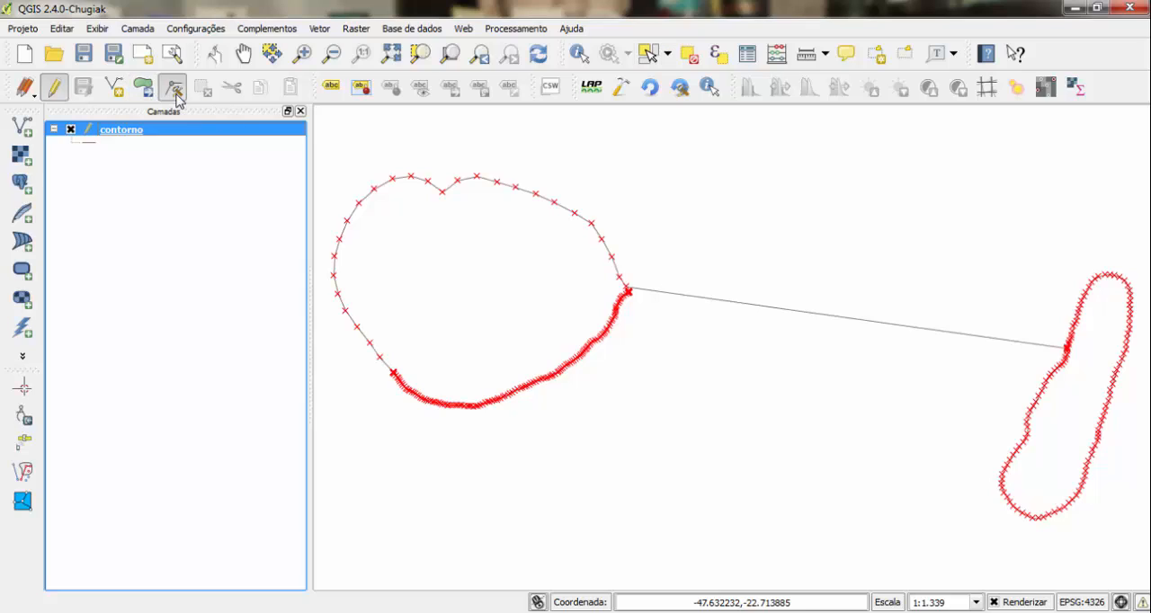
pyautogui.click(409, 177)
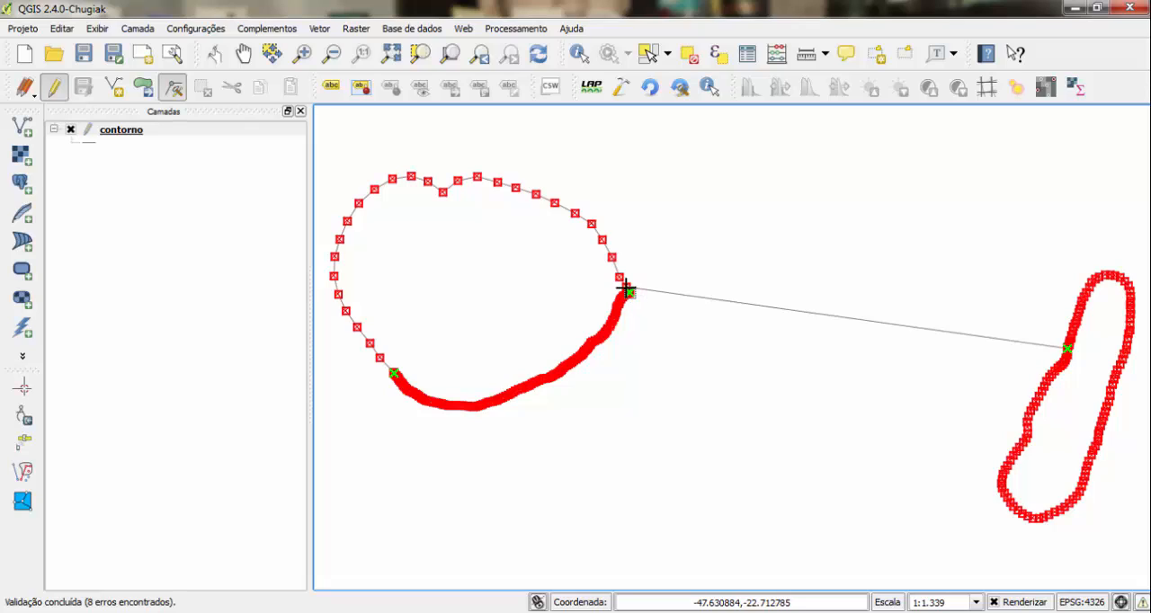
pyautogui.click(627, 288)
pyautogui.press('Delete')
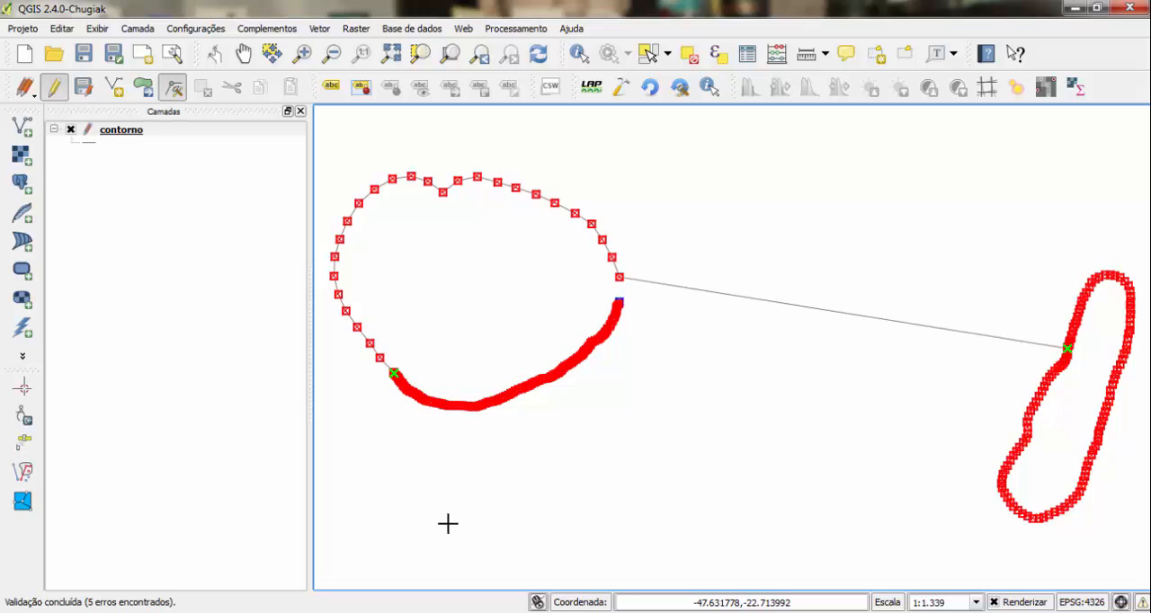
# - Delete the flagged nodes at the large loop's lower left and the small loop's junction with the line, and save the layer edits
pyautogui.moveTo(378, 386); pyautogui.dragTo(409, 363)
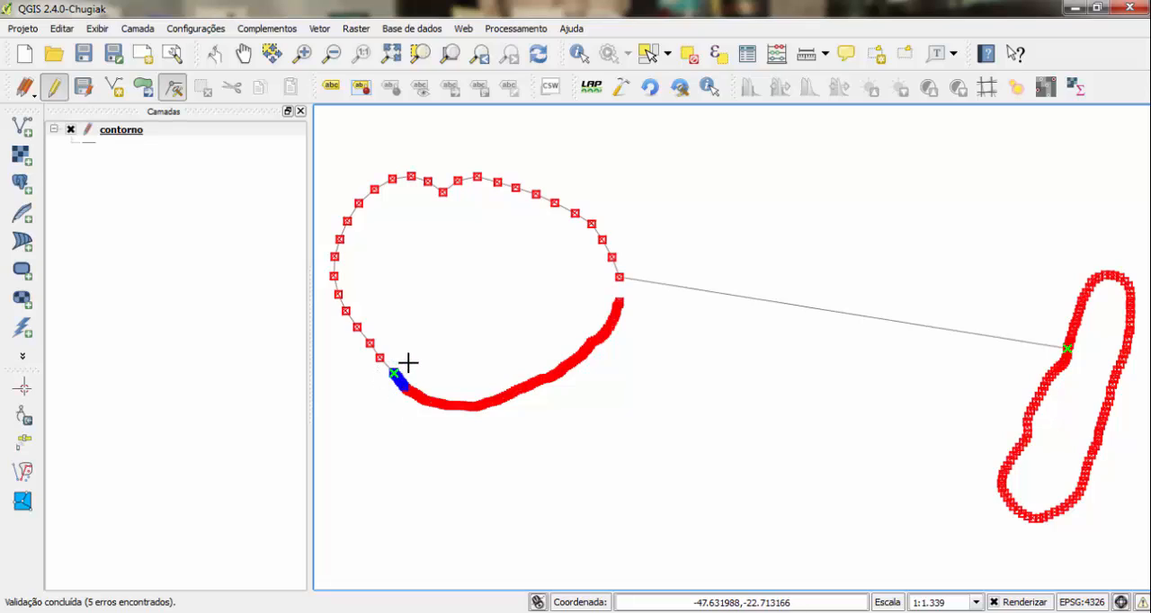
pyautogui.press('Delete')
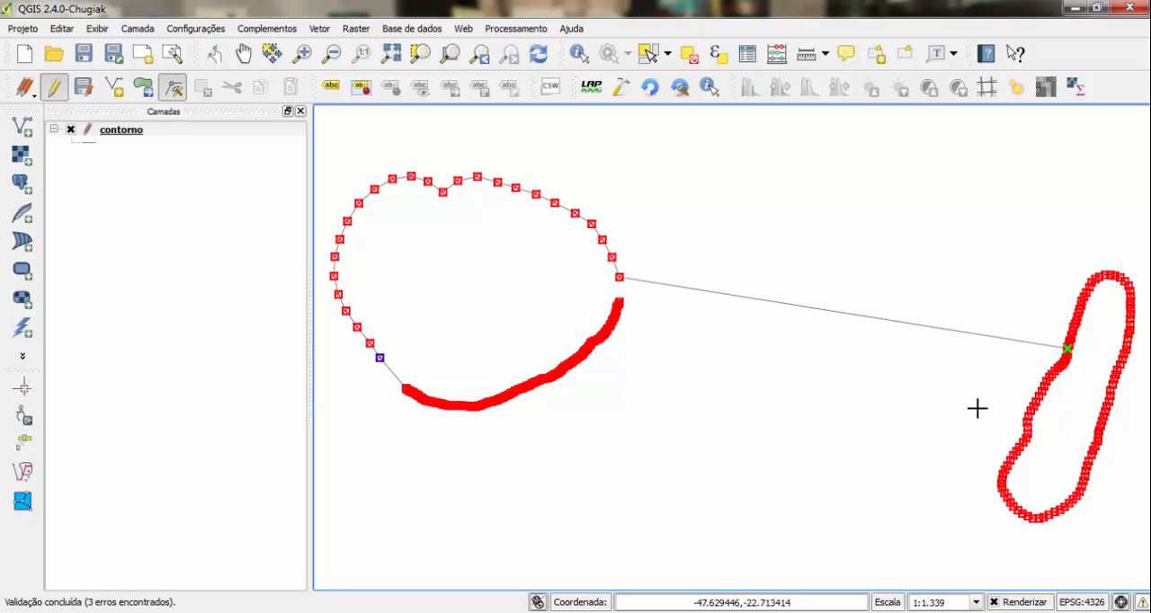
pyautogui.moveTo(1057, 334); pyautogui.dragTo(1081, 361)
pyautogui.press('Delete')
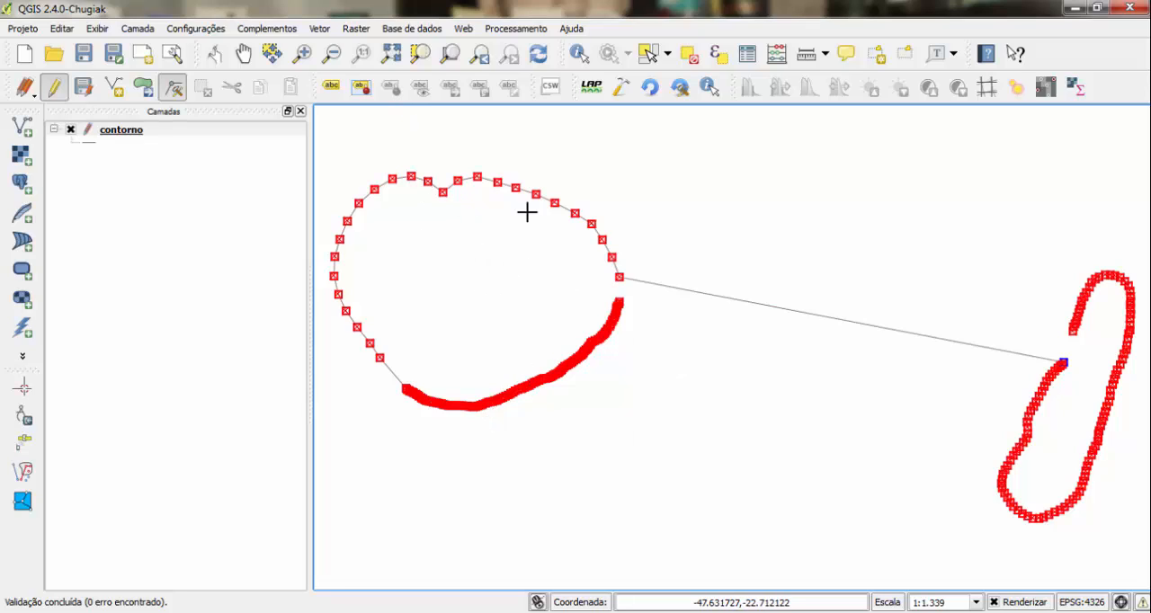
pyautogui.click(83, 87)
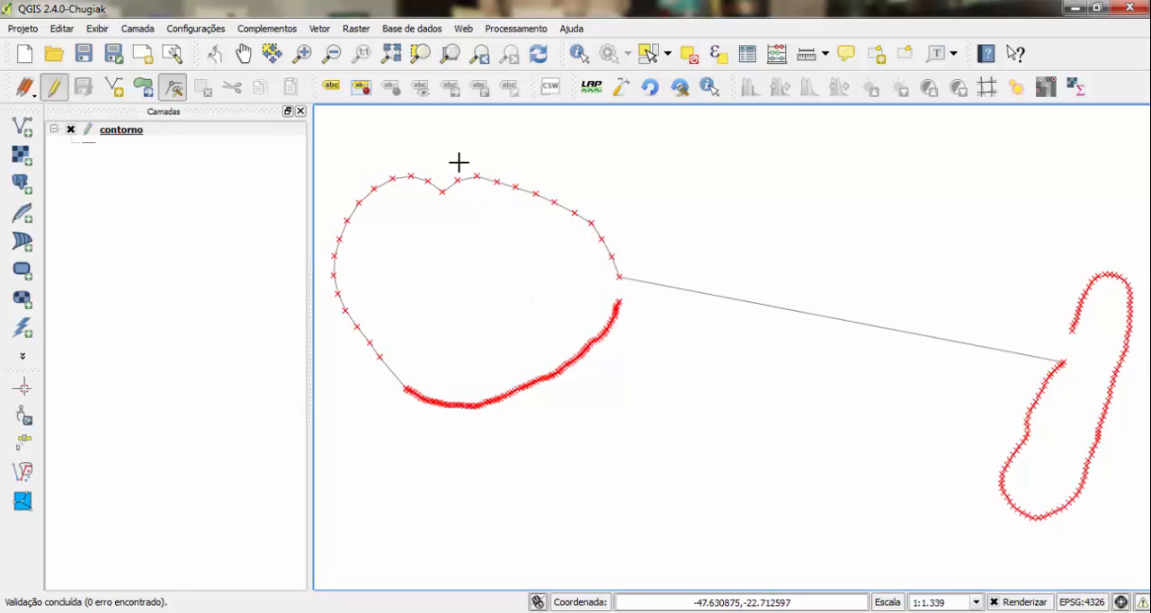
# - Check the geometry validity of the contorno layer
pyautogui.click(319, 28)
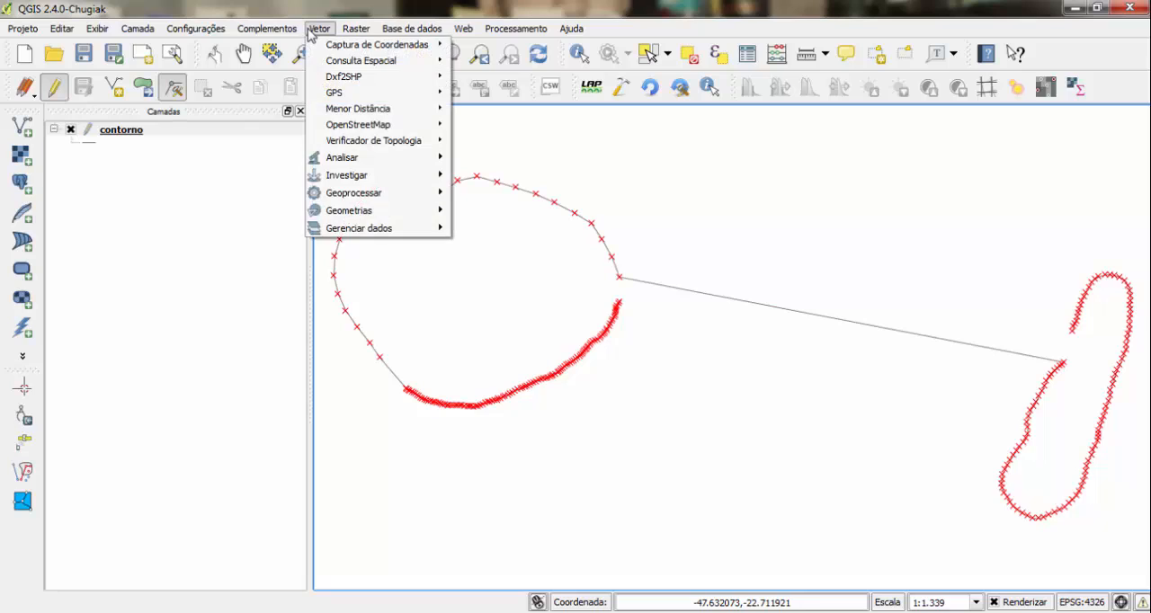
pyautogui.moveTo(386, 218)
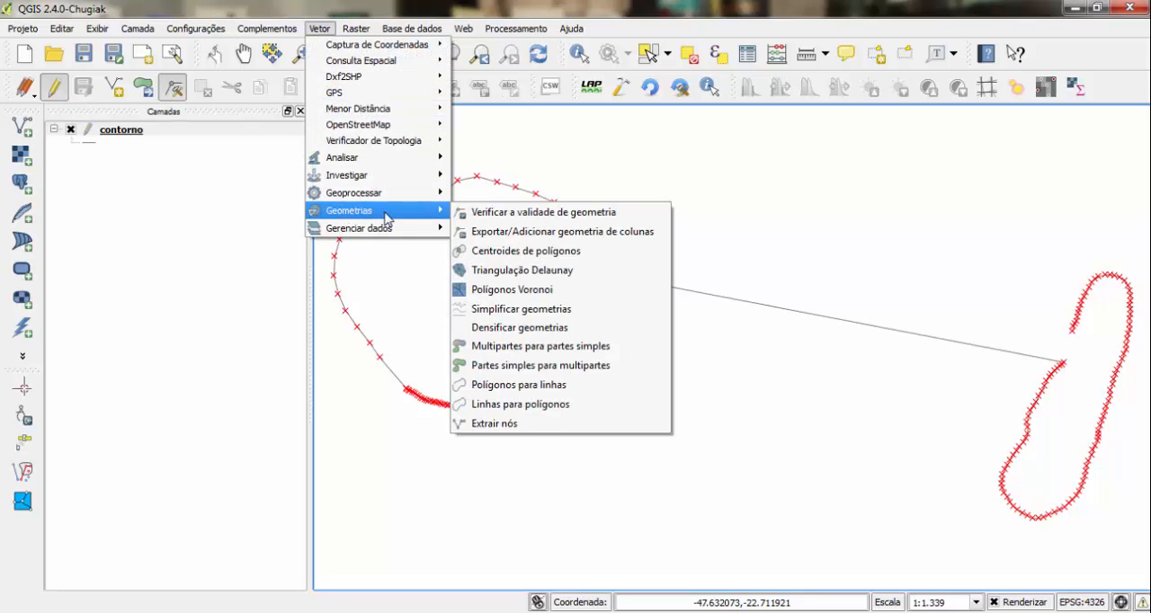
pyautogui.click(517, 219)
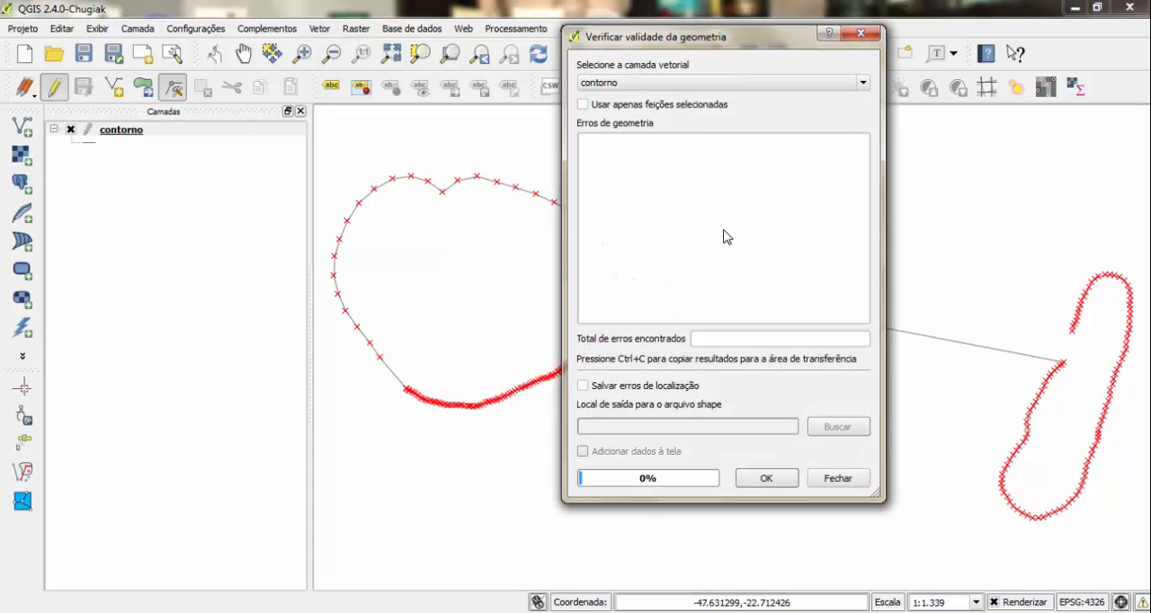
pyautogui.click(745, 89)
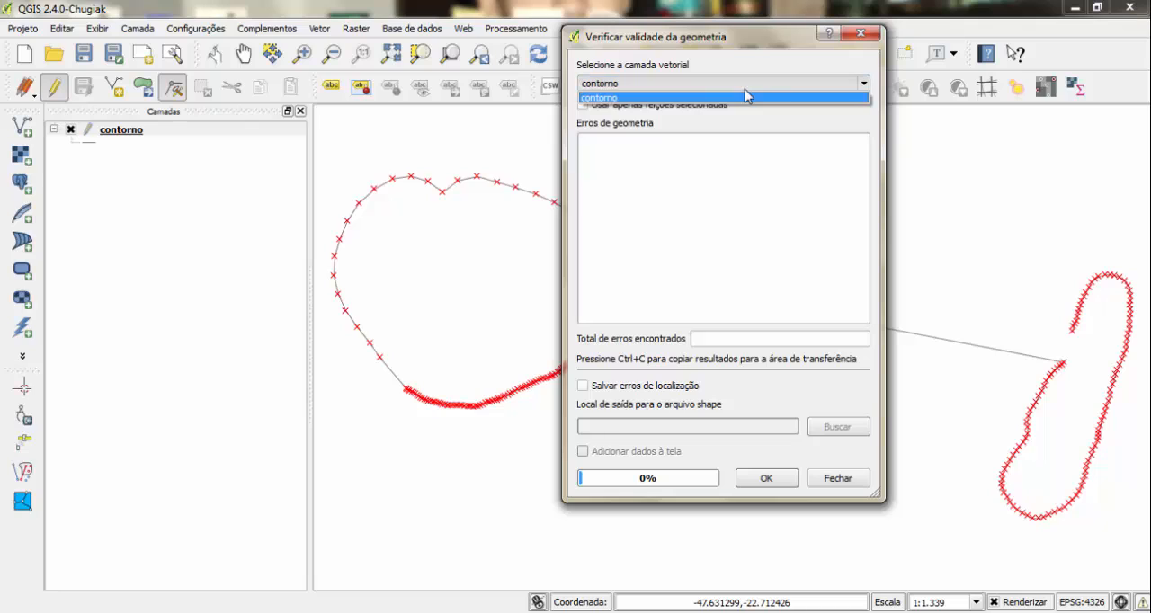
pyautogui.click(732, 98)
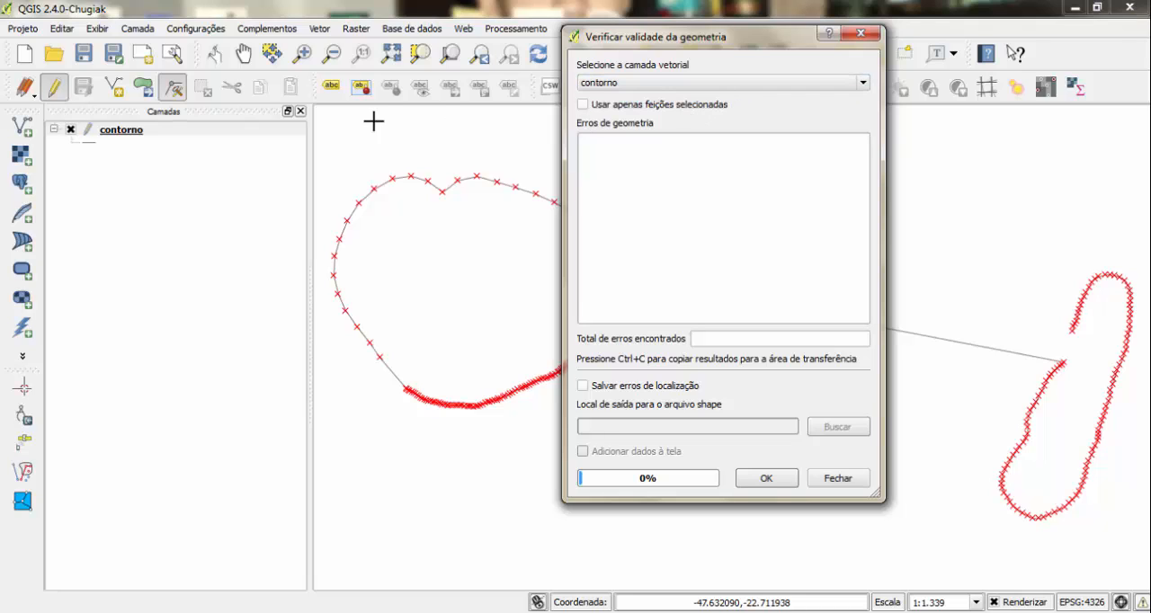
pyautogui.click(741, 479)
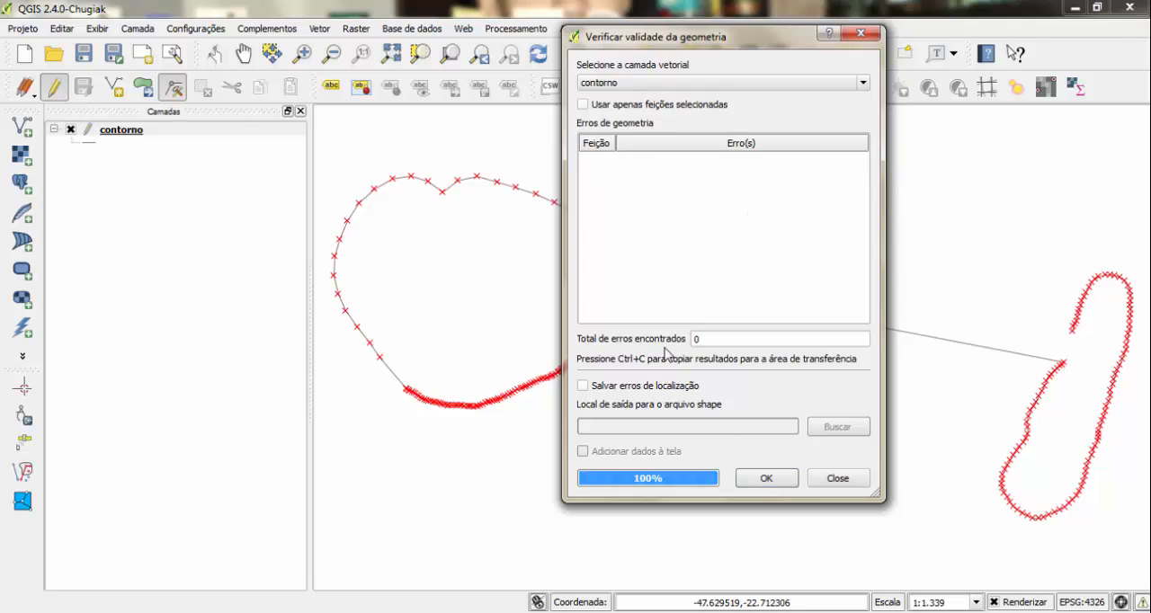
pyautogui.click(861, 34)
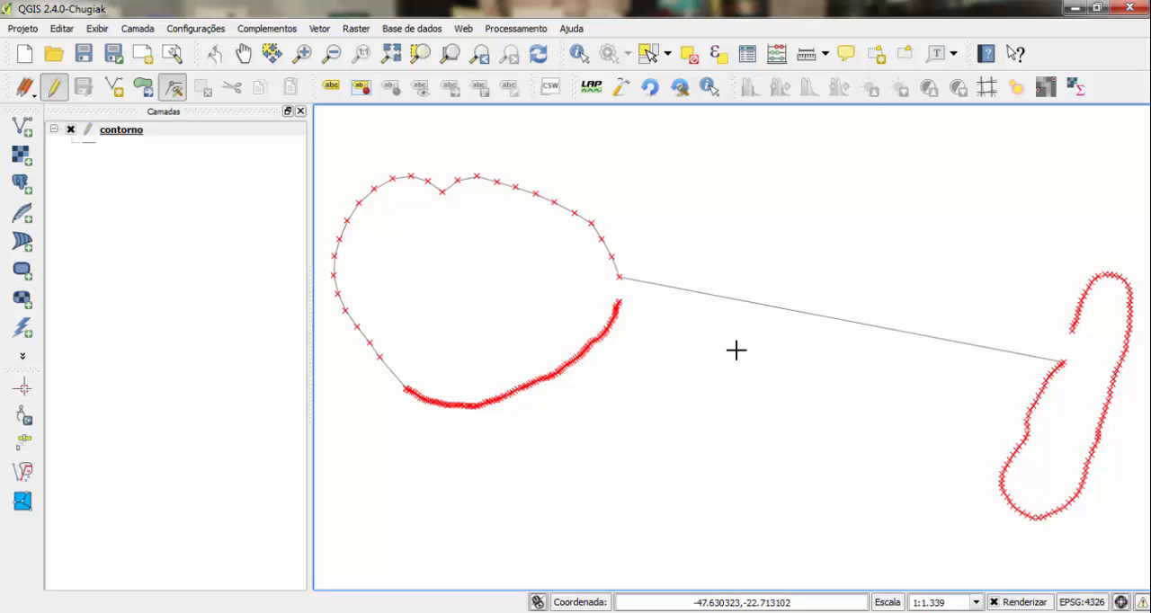
# - Split the contorno feature with a cut line across the middle of the straight segment connecting the two loops
pyautogui.click(123, 133)
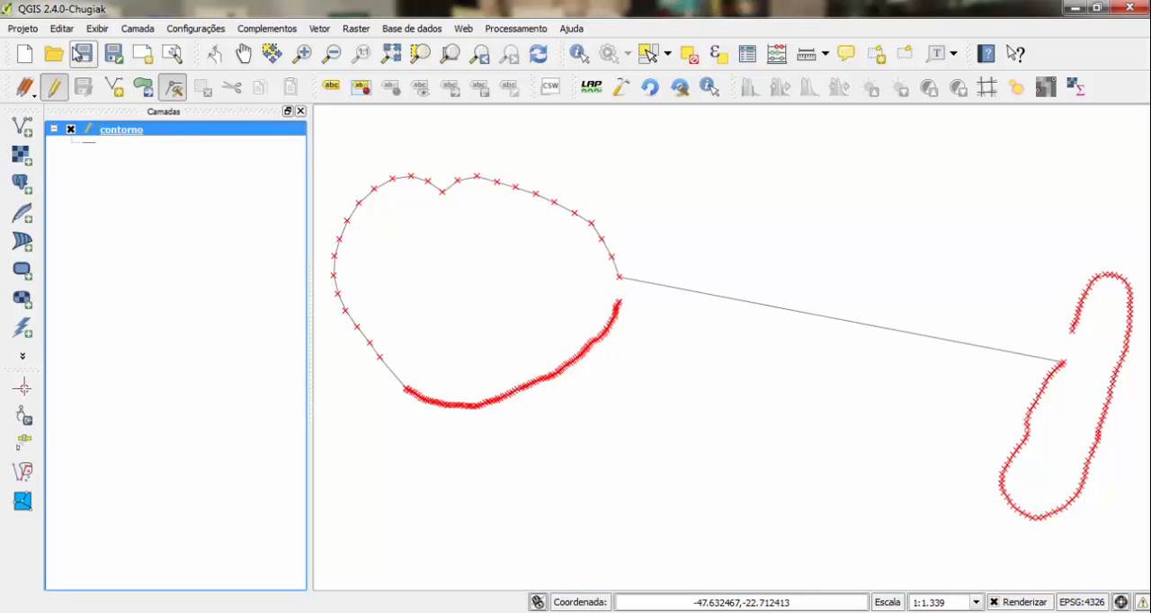
pyautogui.click(61, 30)
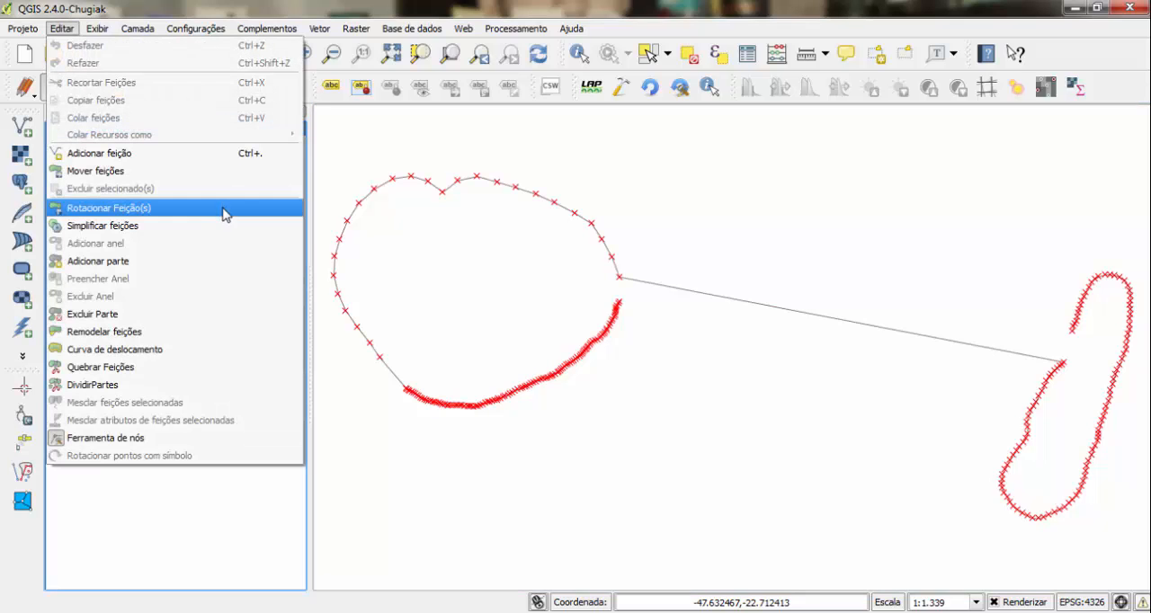
pyautogui.click(177, 370)
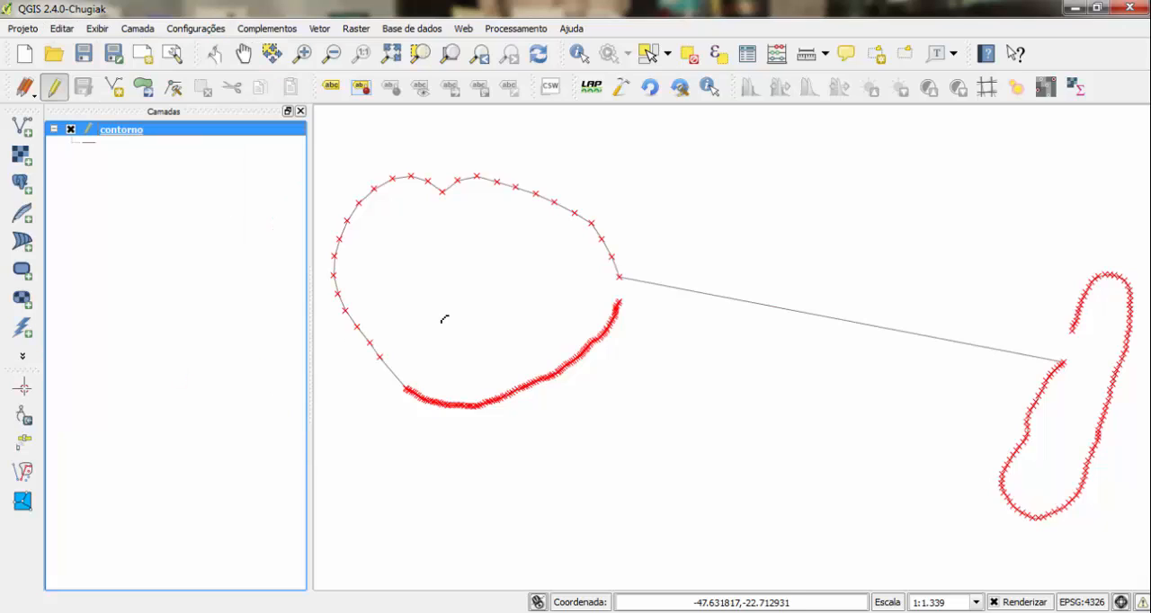
pyautogui.click(841, 207)
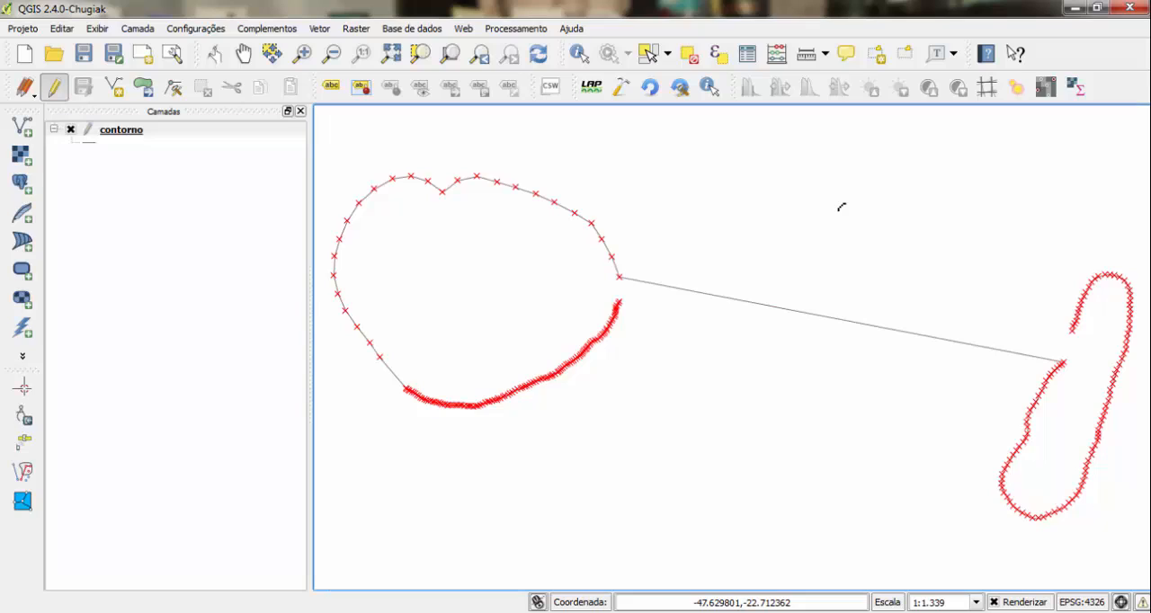
pyautogui.click(783, 432)
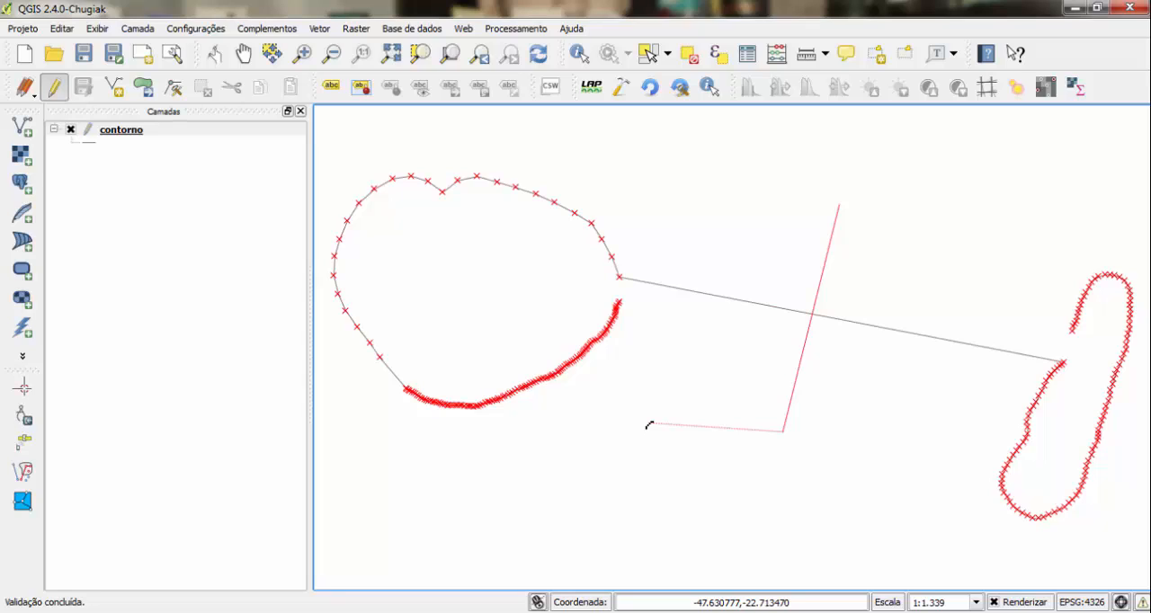
pyautogui.rightClick(648, 426)
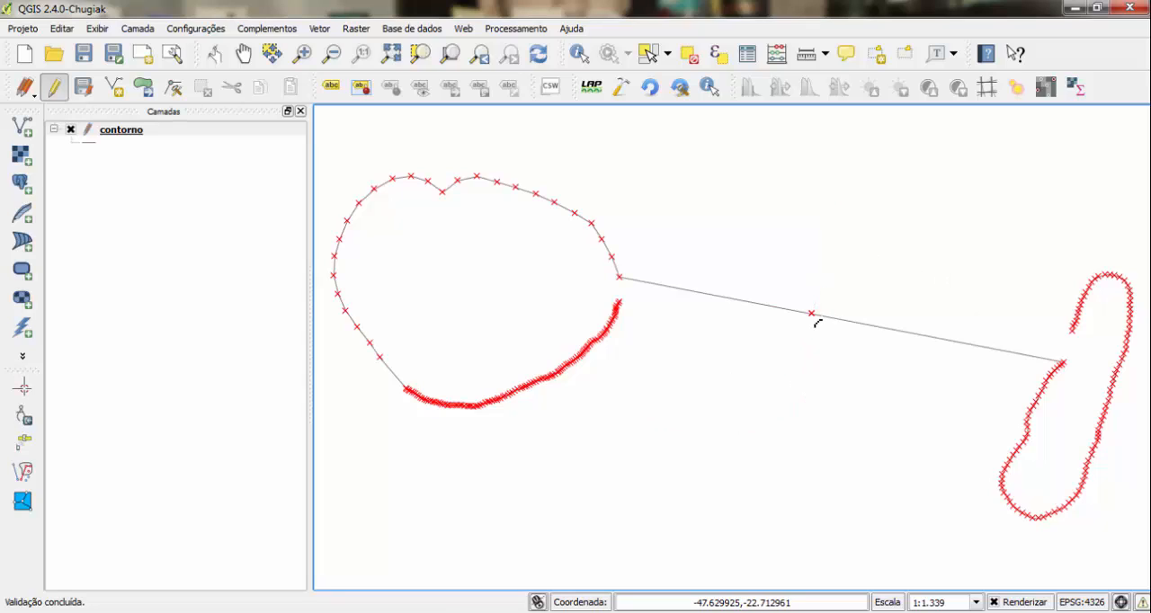
# - Delete the end node of each half of the split connecting line, leaving two separate loops, and save the layer edits
pyautogui.click(132, 133)
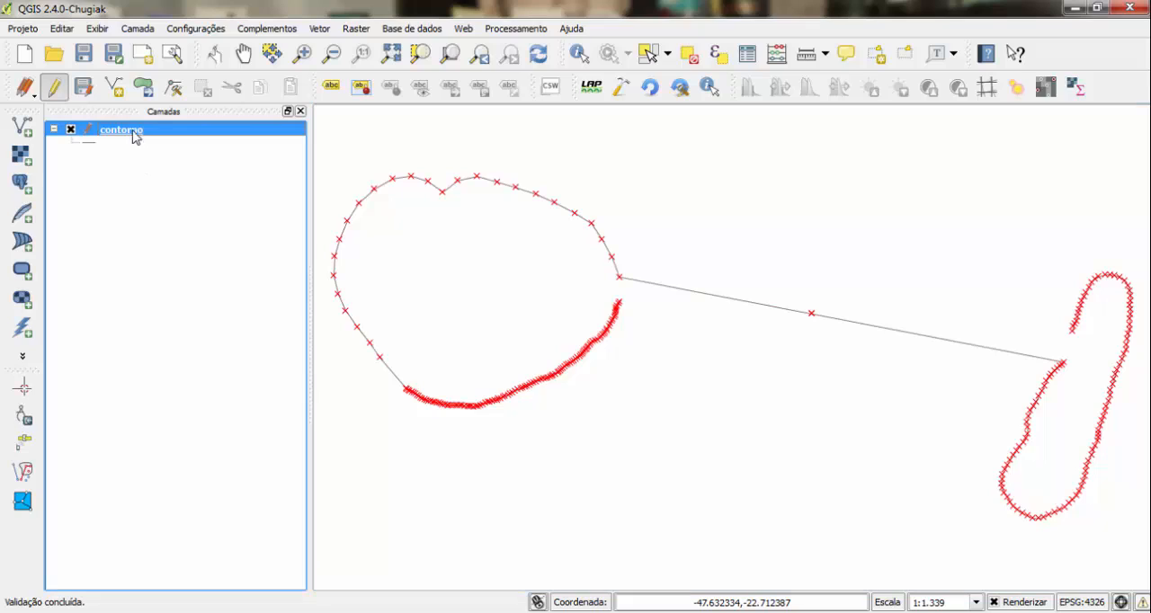
pyautogui.click(170, 96)
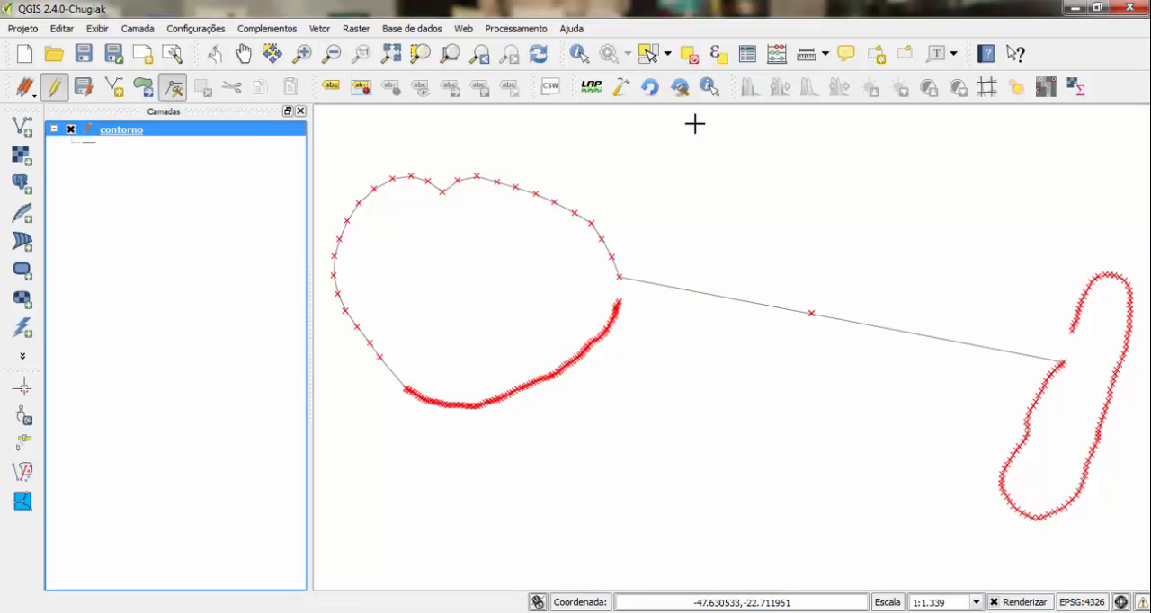
pyautogui.click(813, 313)
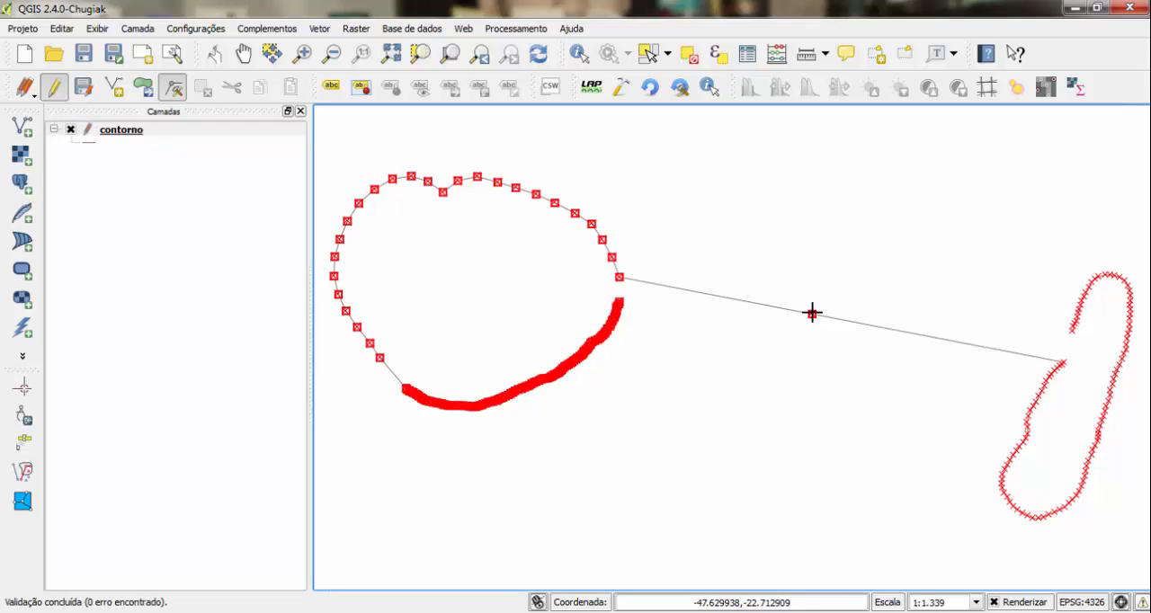
pyautogui.click(813, 312)
pyautogui.press('Delete')
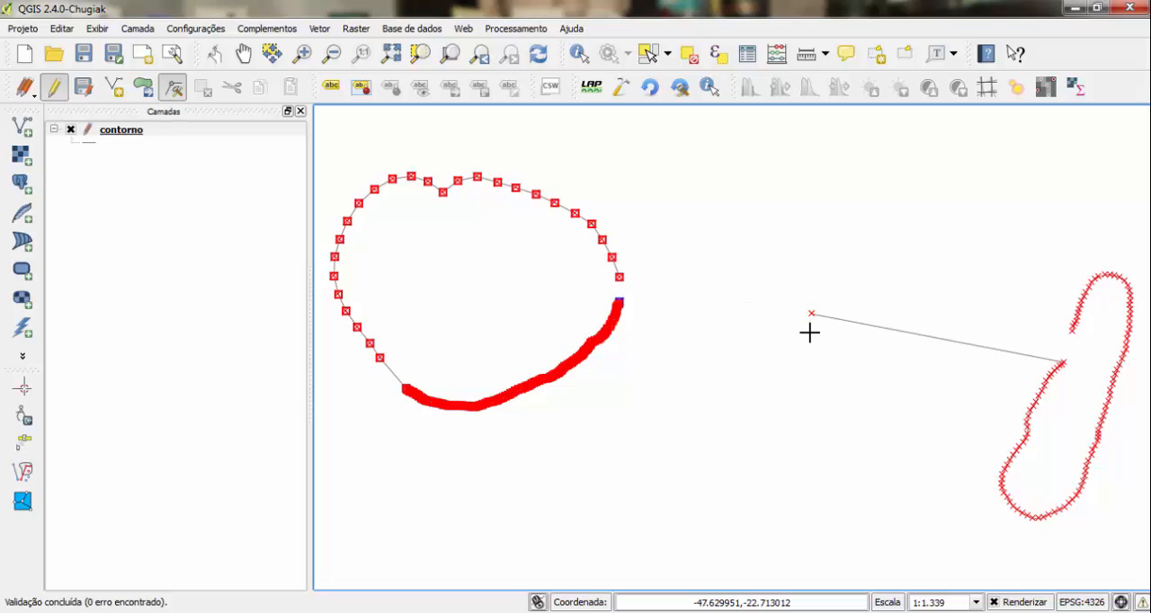
pyautogui.moveTo(795, 293); pyautogui.dragTo(837, 340)
pyautogui.click(812, 312)
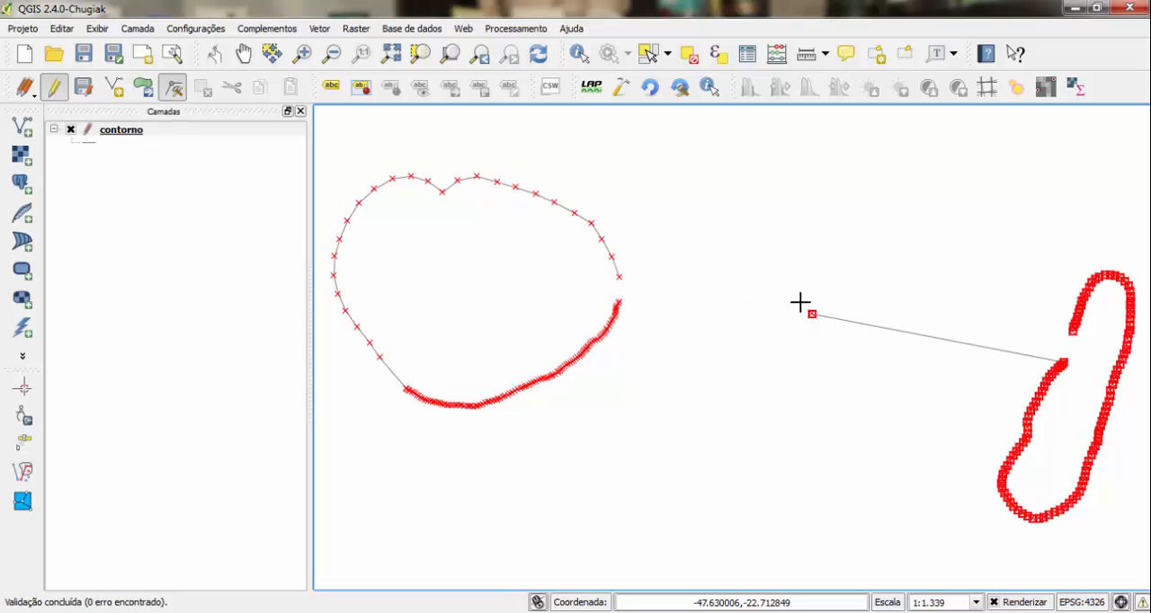
pyautogui.moveTo(798, 300); pyautogui.dragTo(827, 341)
pyautogui.press('Delete')
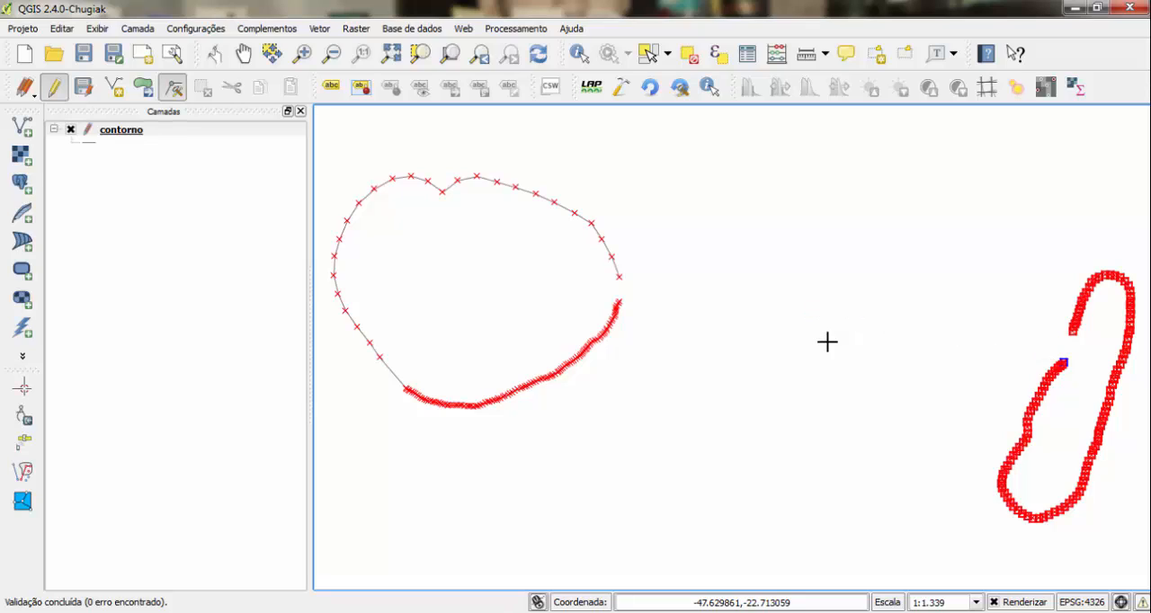
pyautogui.click(88, 92)
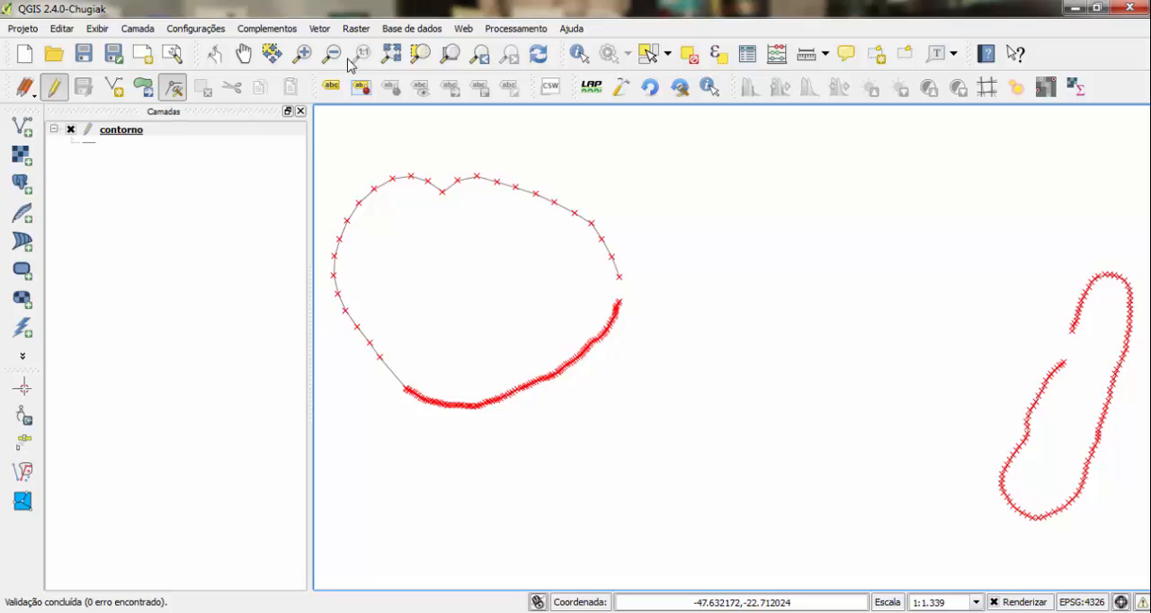
# - Convert the contorno lines to polygons, saving the output as pol_contorno in the aula_1 folder and adding it to the map
pyautogui.click(320, 29)
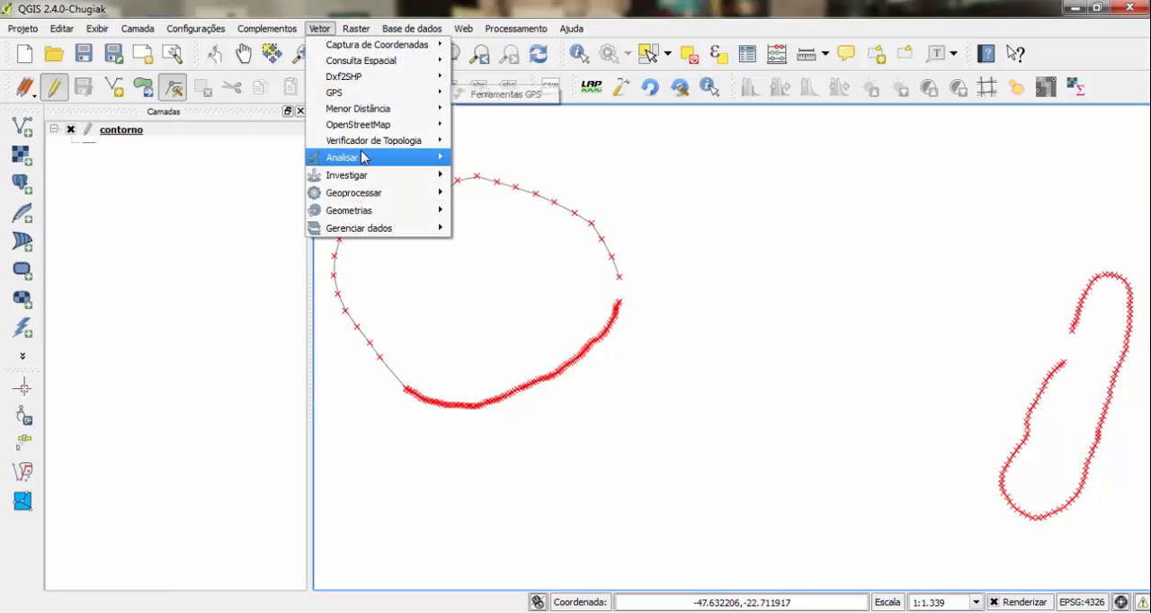
pyautogui.moveTo(367, 216)
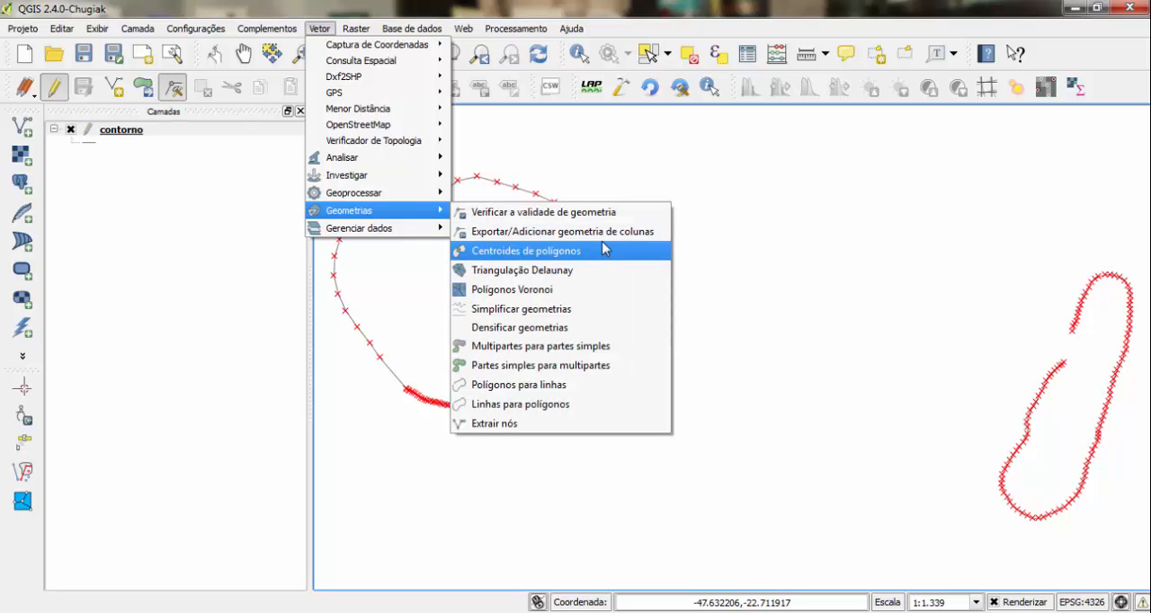
pyautogui.click(559, 406)
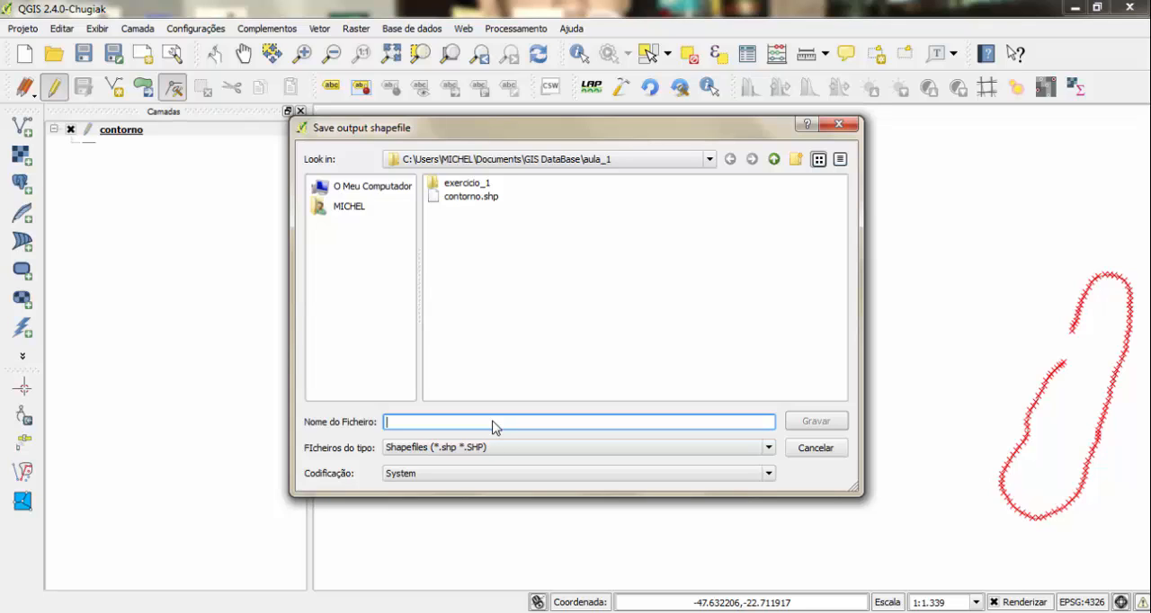
pyautogui.write('pol_camin')
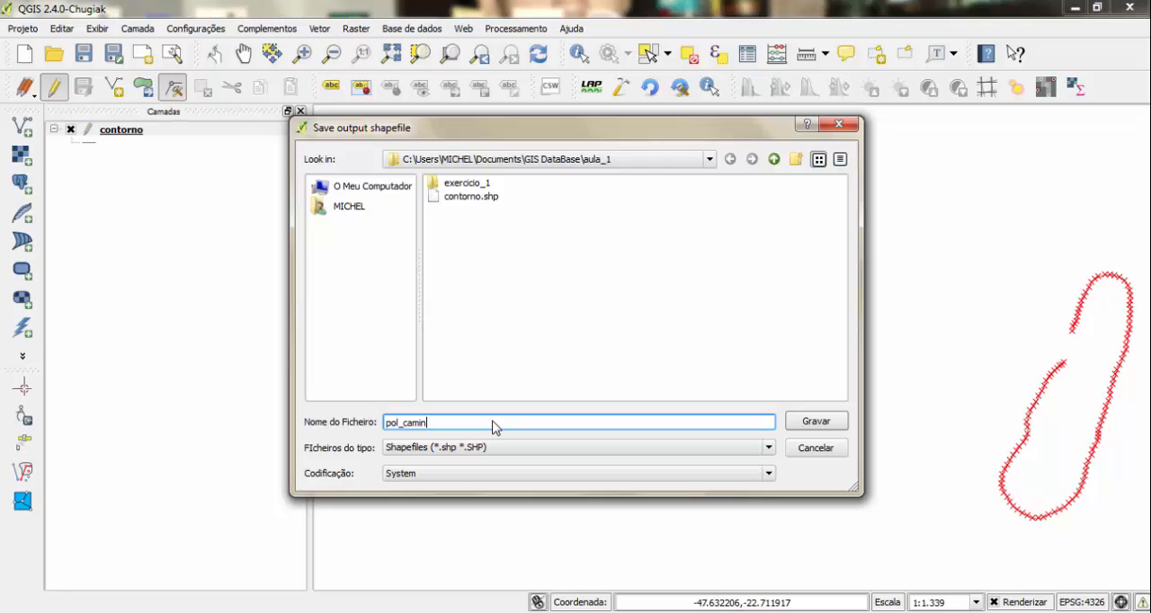
pyautogui.press('BackSpace')
pyautogui.press('BackSpace')
pyautogui.press('BackSpace')
pyautogui.press('BackSpace')
pyautogui.write('ontorno')
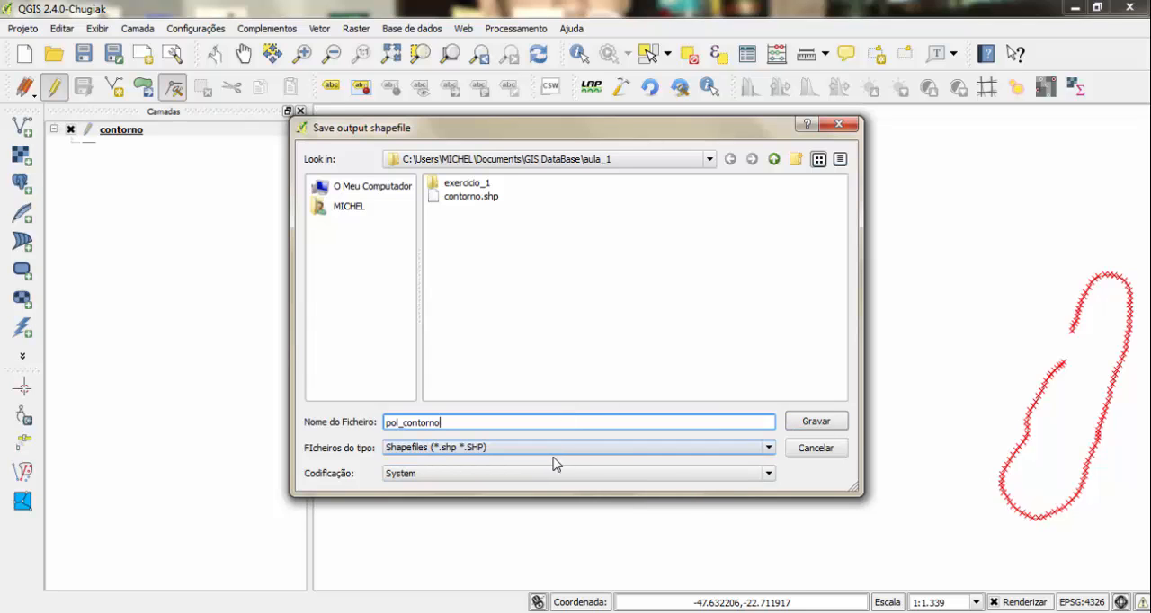
pyautogui.click(816, 422)
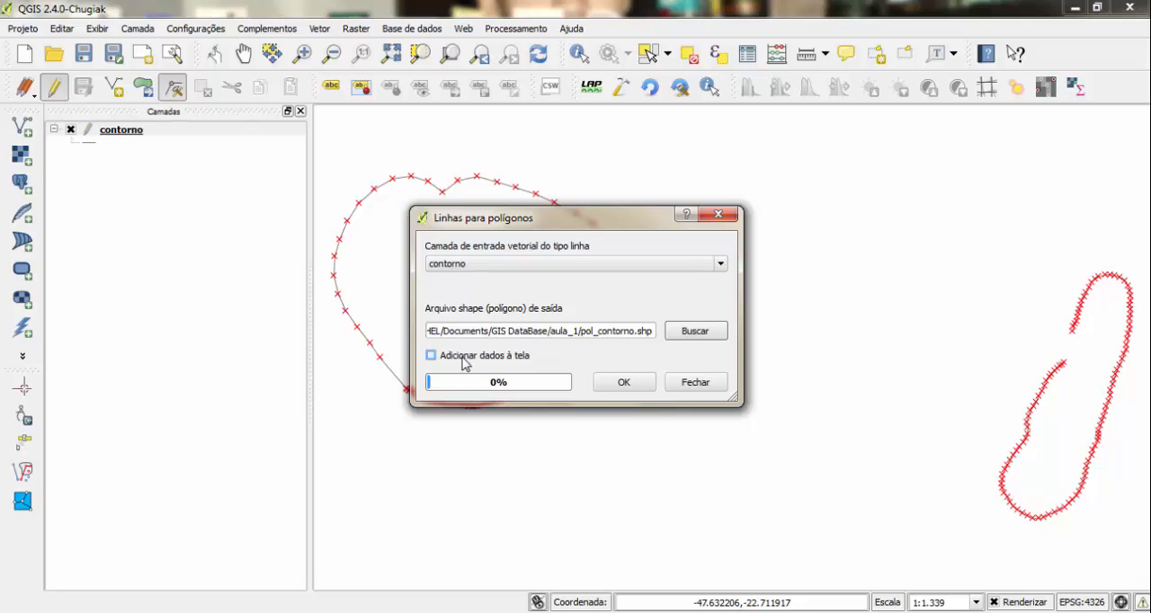
pyautogui.click(465, 360)
pyautogui.click(622, 385)
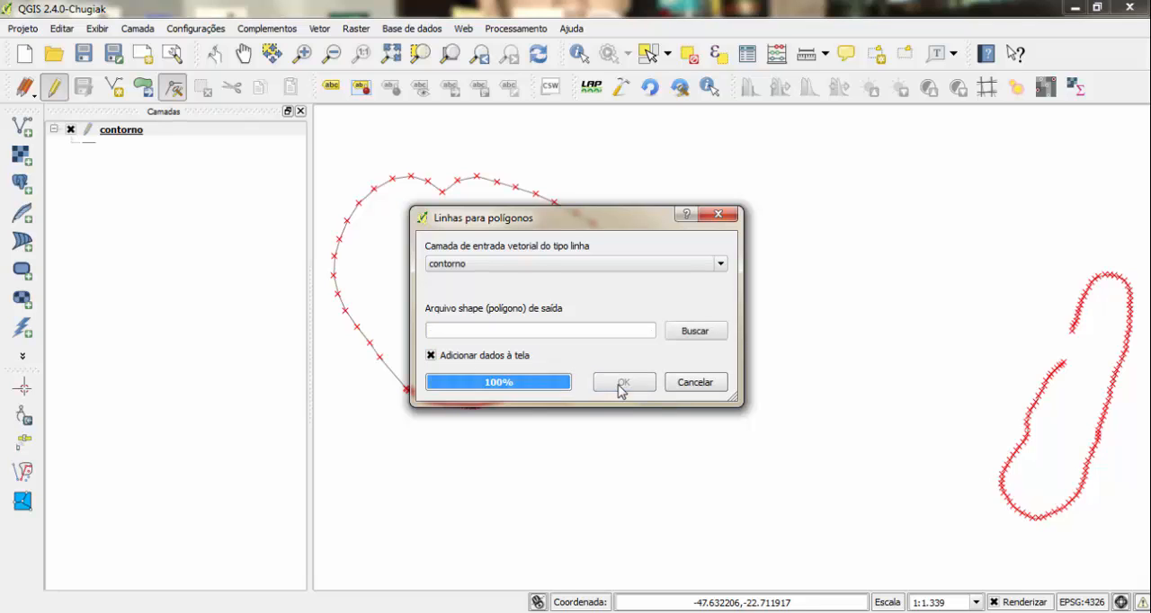
pyautogui.click(695, 382)
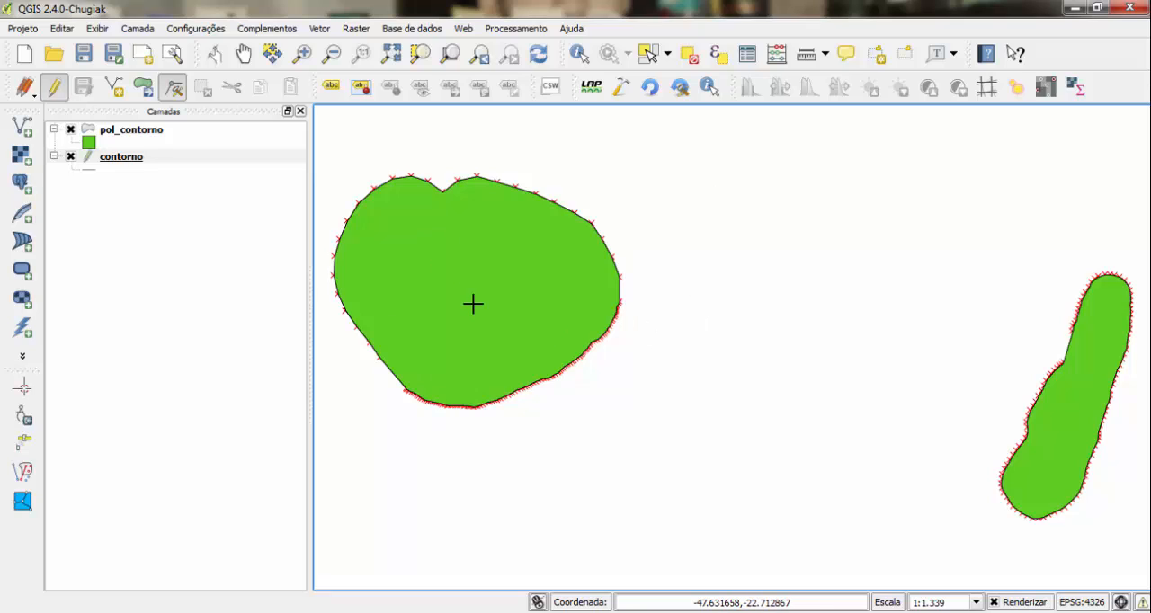
# - Remove the contorno line layer from the project
pyautogui.click(110, 159)
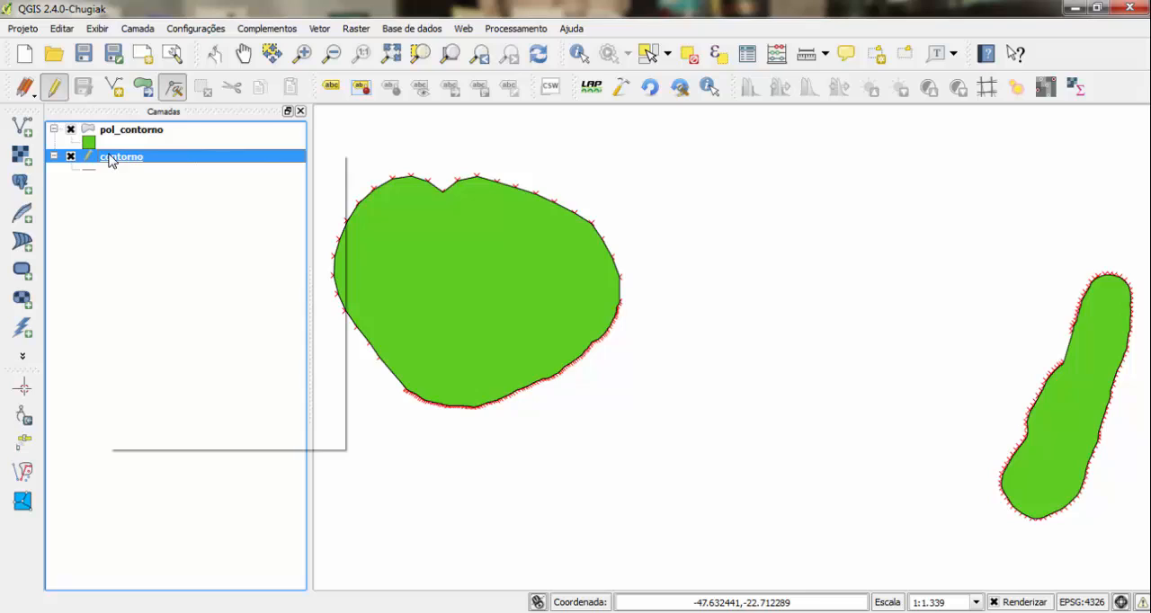
pyautogui.rightClick(110, 158)
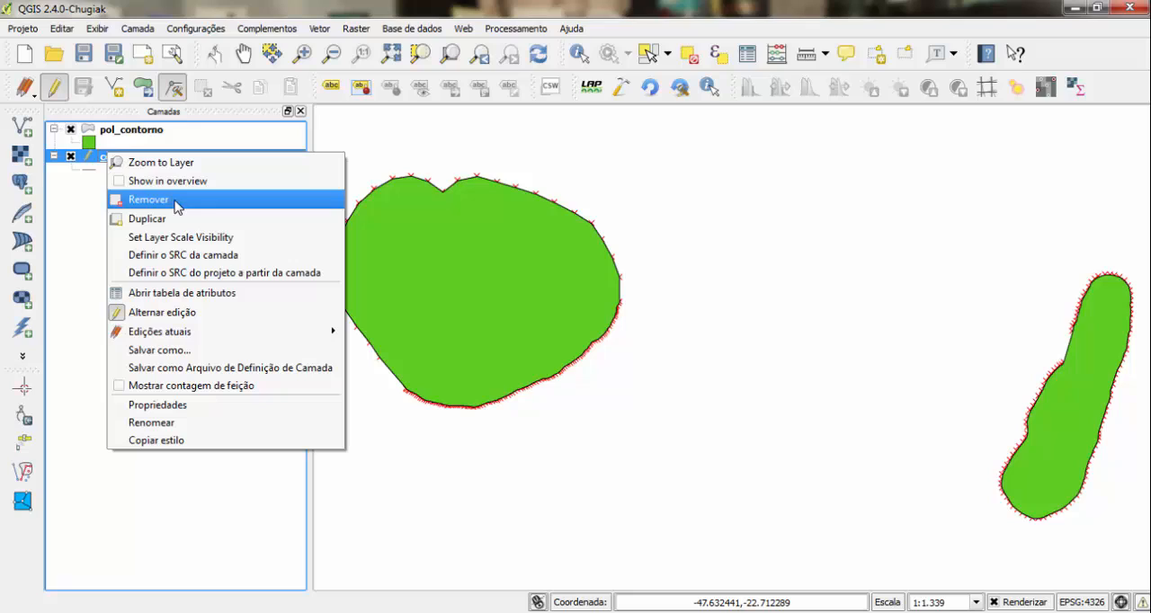
pyautogui.click(175, 200)
# - Delete every attribute field of pol_contorno except name, from cmt through gpxtrx_Tra, with the layer in edit mode
pyautogui.click(137, 134)
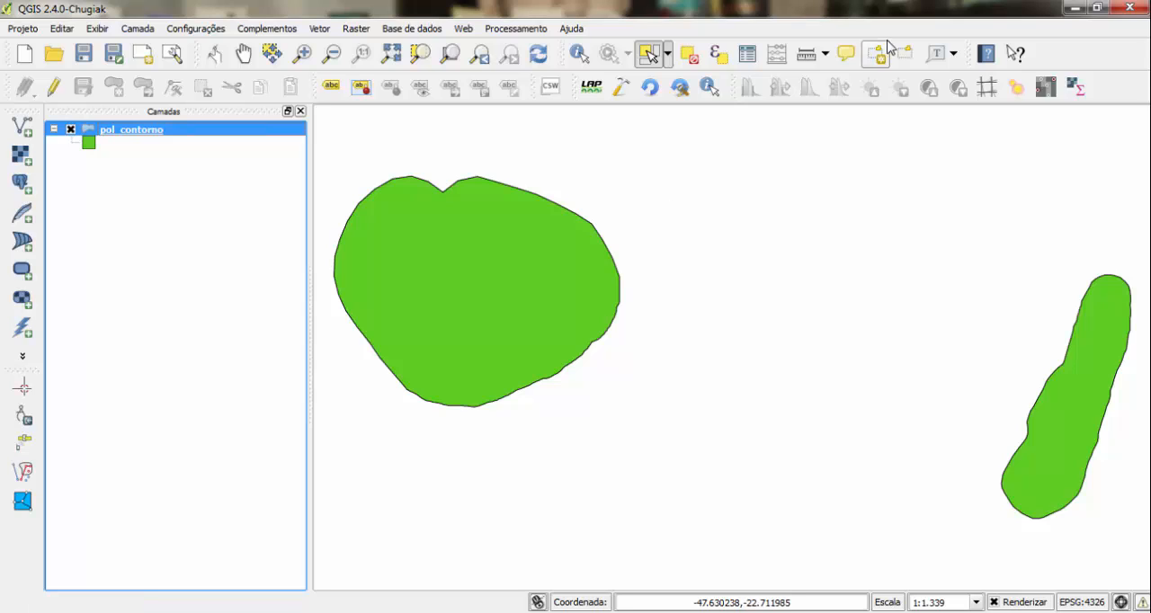
pyautogui.click(747, 55)
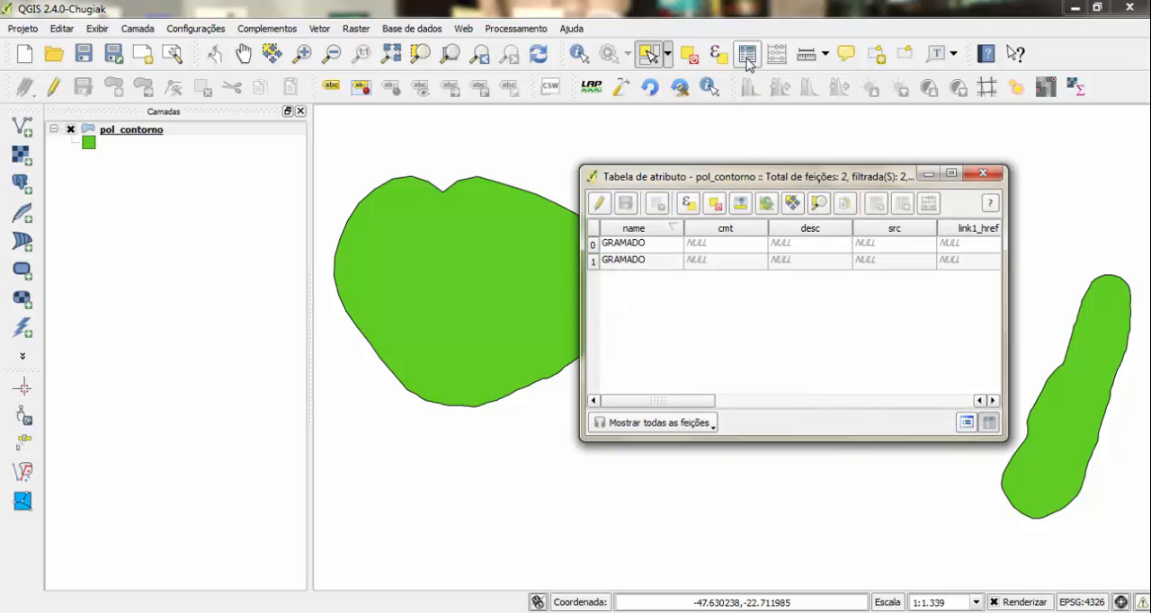
pyautogui.click(600, 204)
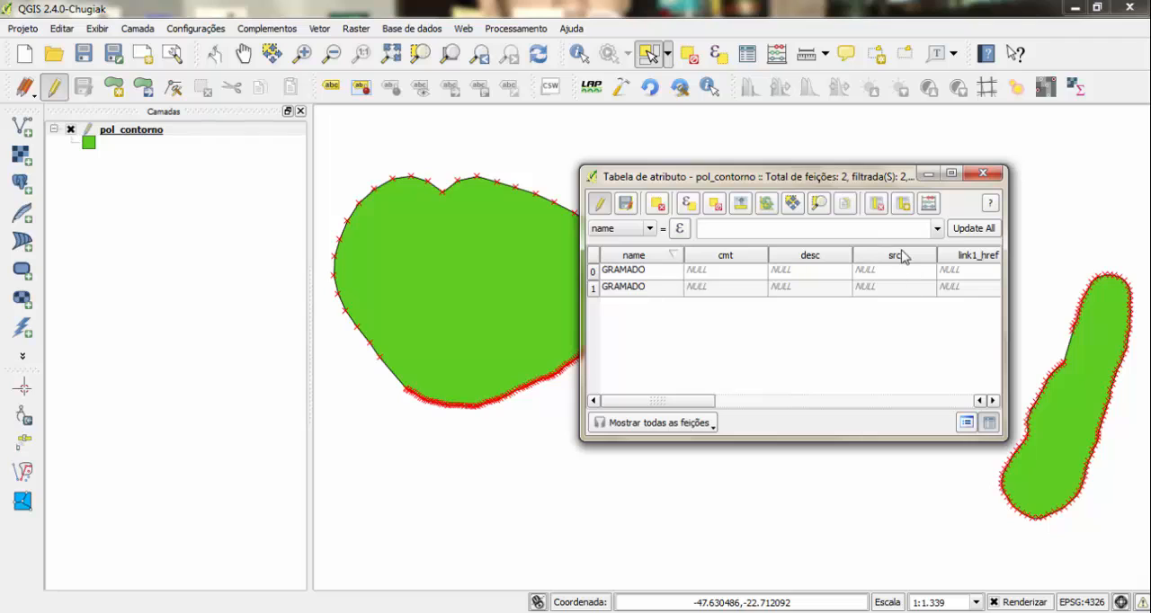
pyautogui.click(878, 205)
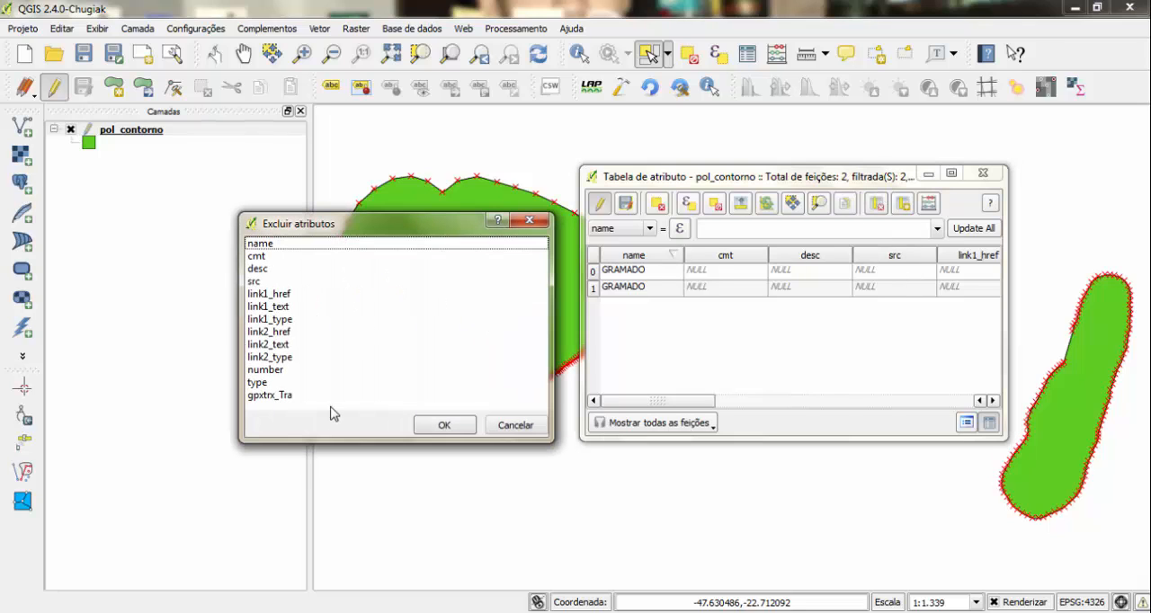
pyautogui.moveTo(301, 408); pyautogui.dragTo(250, 259)
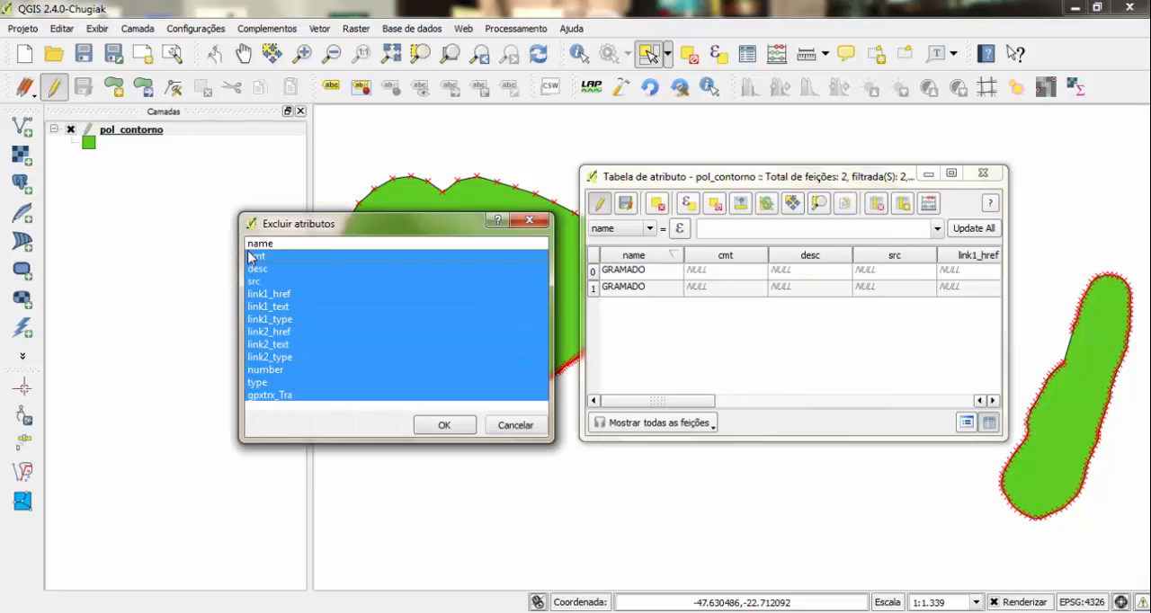
pyautogui.click(445, 428)
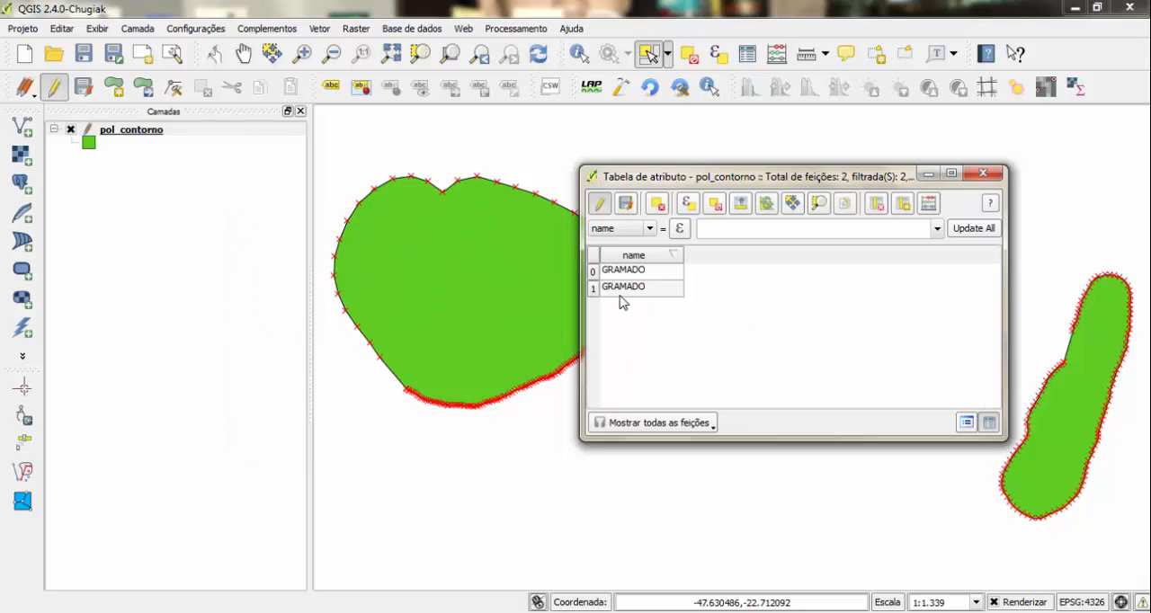
# - Select the first record in the attribute table and set its name to "talhao 1"
pyautogui.click(593, 271)
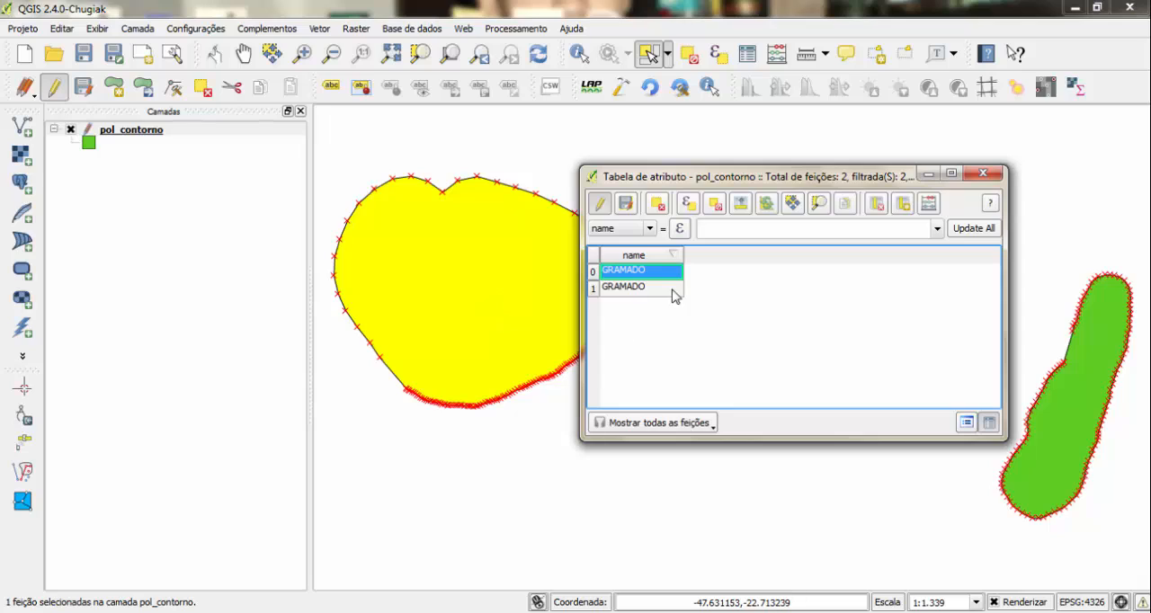
pyautogui.doubleClick(614, 280)
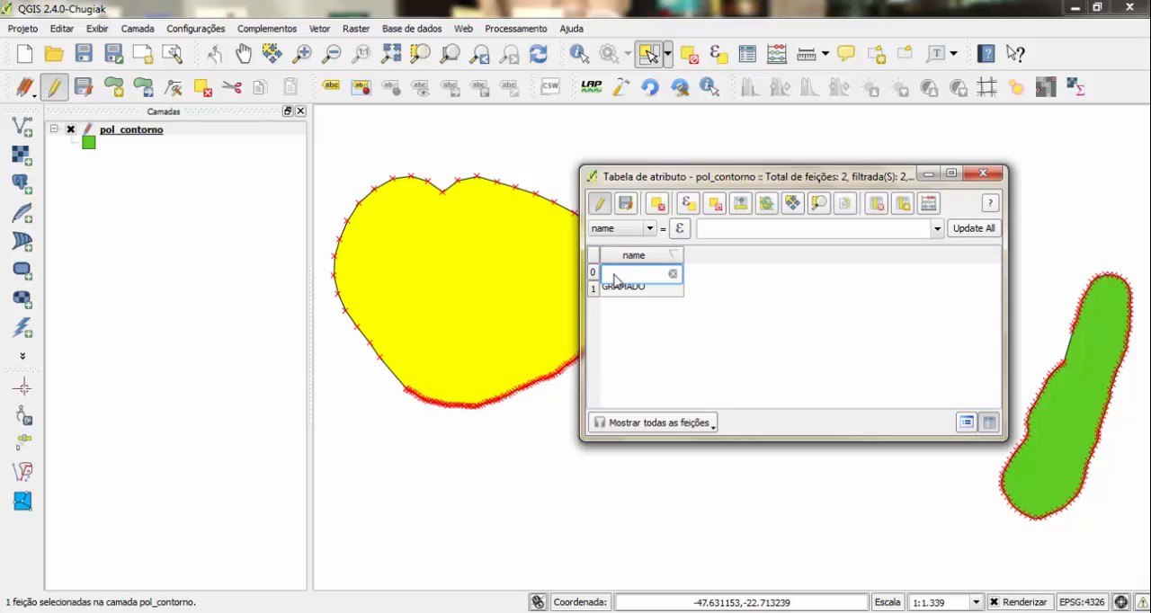
pyautogui.write('talhao 1')
# - Set the second record's name to "talhao 2" and select that record
pyautogui.click(632, 295)
pyautogui.doubleClick(632, 295)
pyautogui.press('BackSpace')
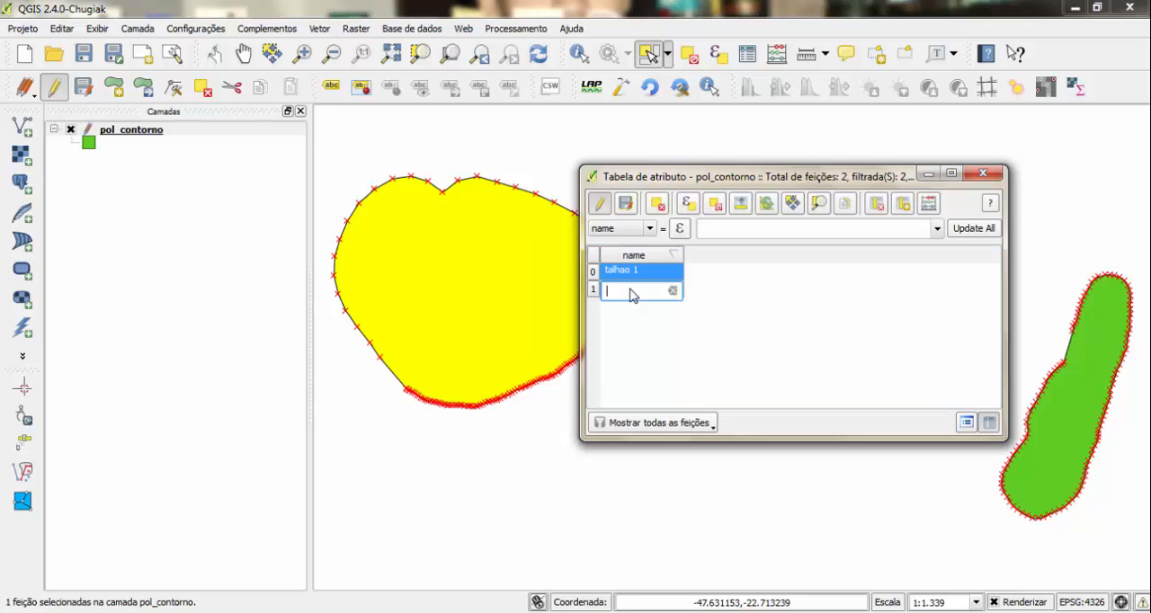
pyautogui.click(594, 289)
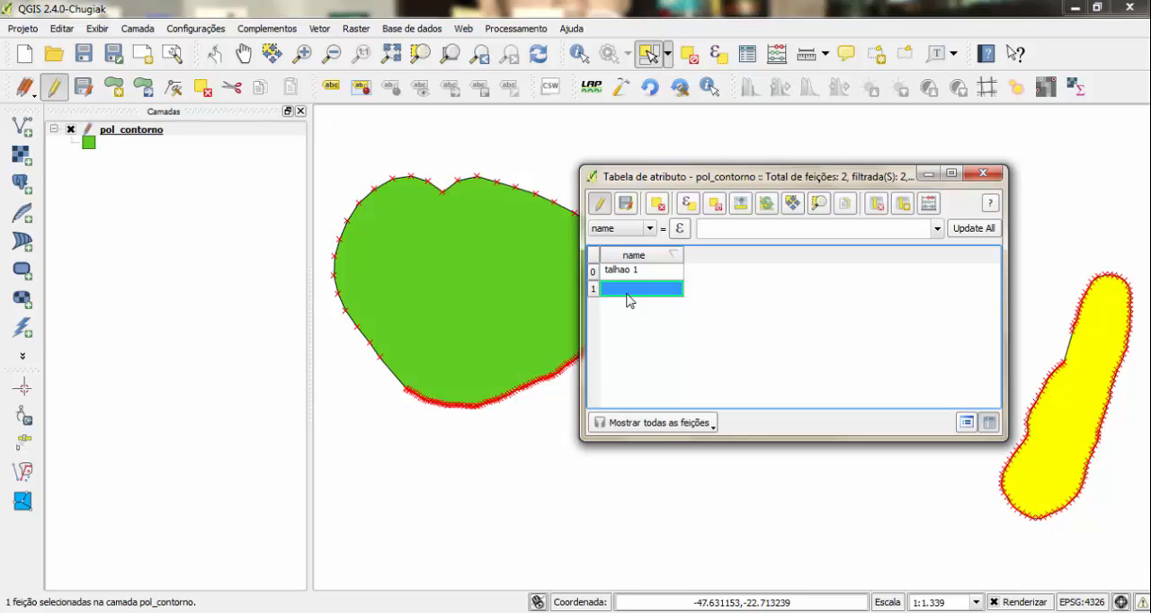
pyautogui.write('ta')
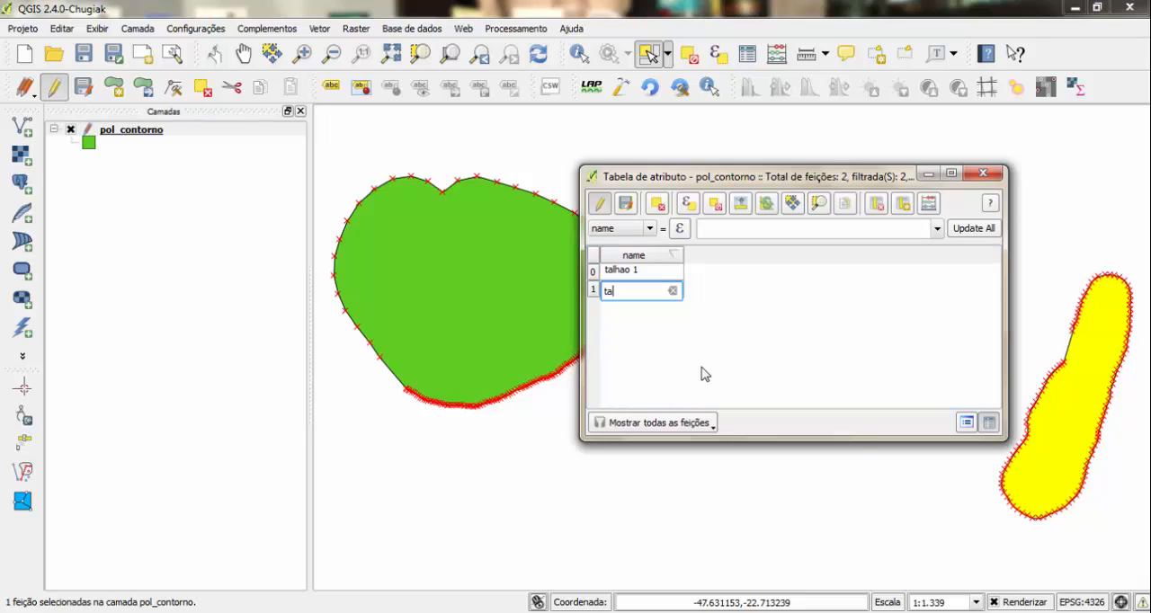
pyautogui.write('lhao 2')
pyautogui.press('Return')
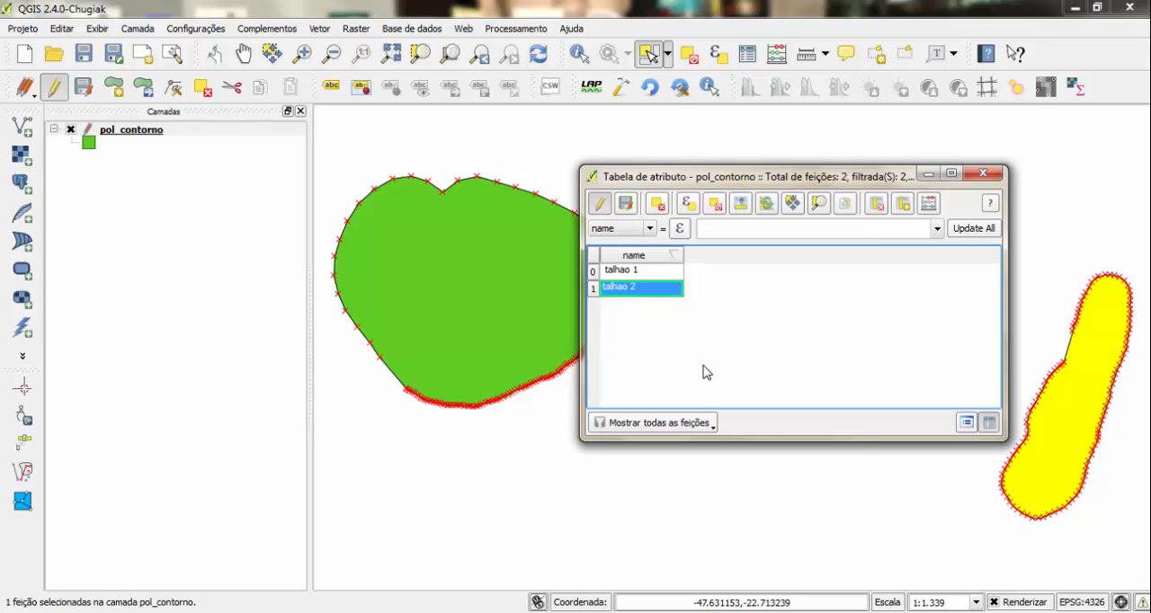
# - Add a new column named Area with the decimal number (real) type to the attribute table
pyautogui.click(904, 206)
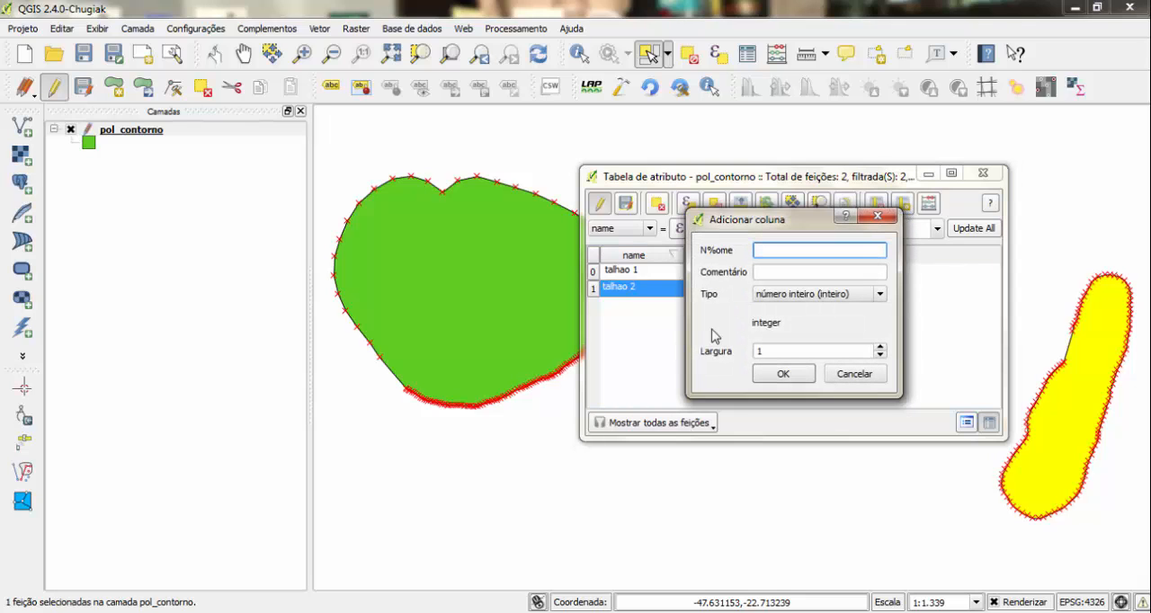
pyautogui.write('Area')
pyautogui.click(863, 299)
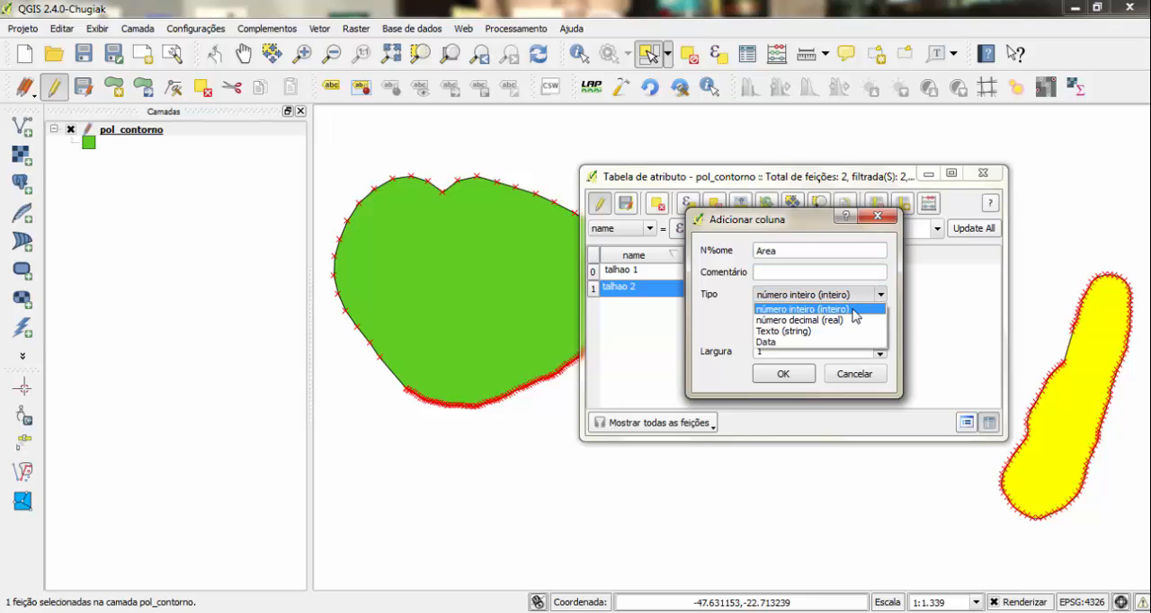
pyautogui.click(850, 322)
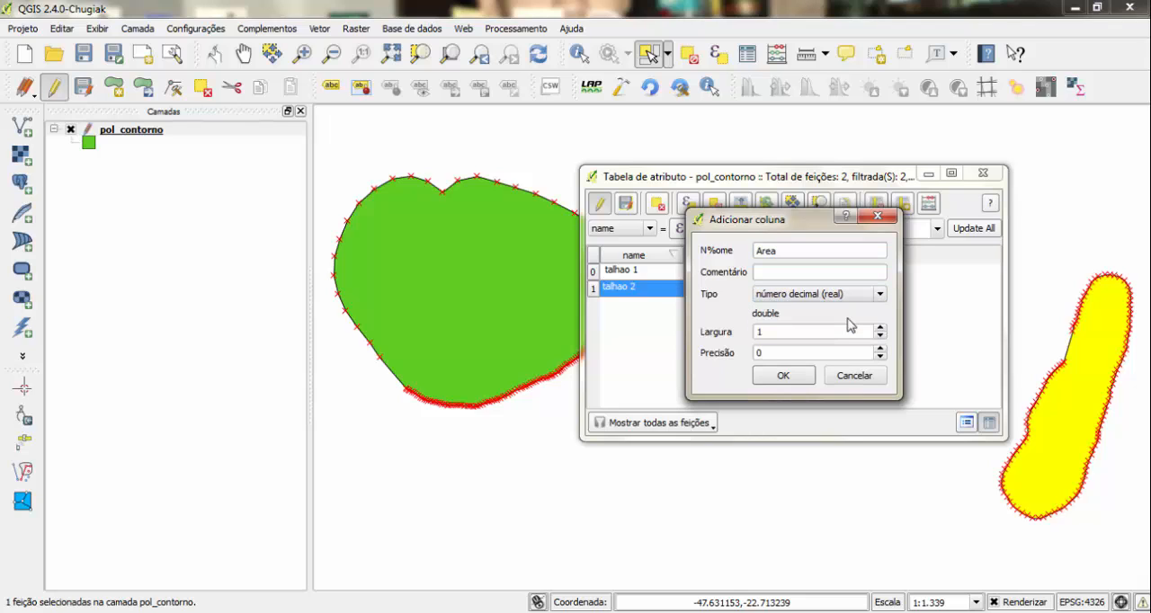
pyautogui.click(793, 383)
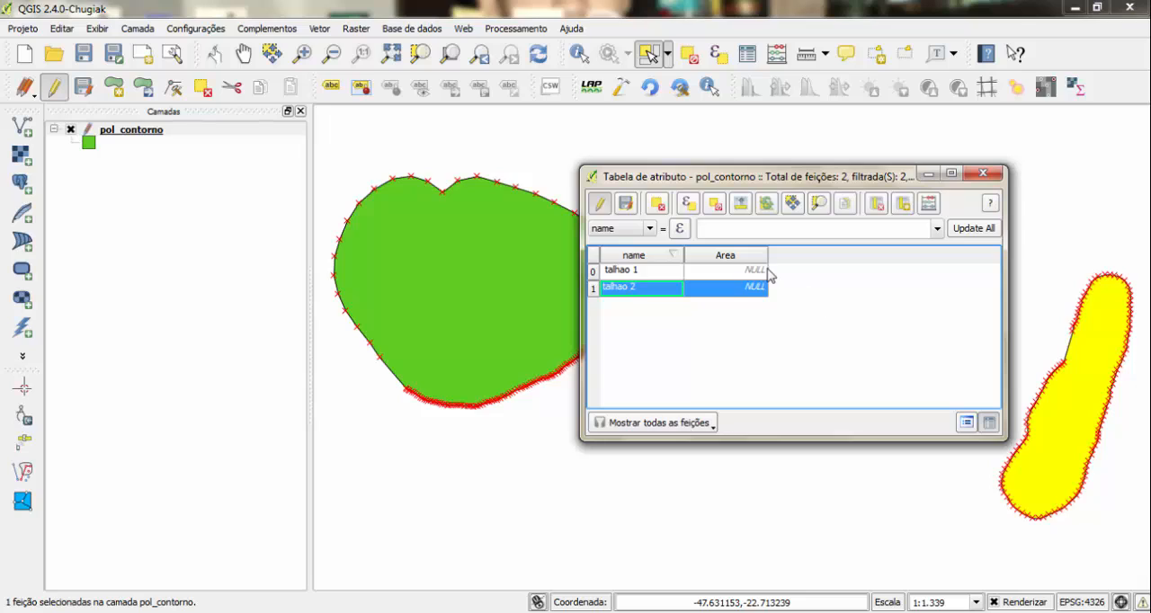
# - Update the existing Area field of the selected talhao 2 record with the field calculator expression $area /10000
pyautogui.click(929, 206)
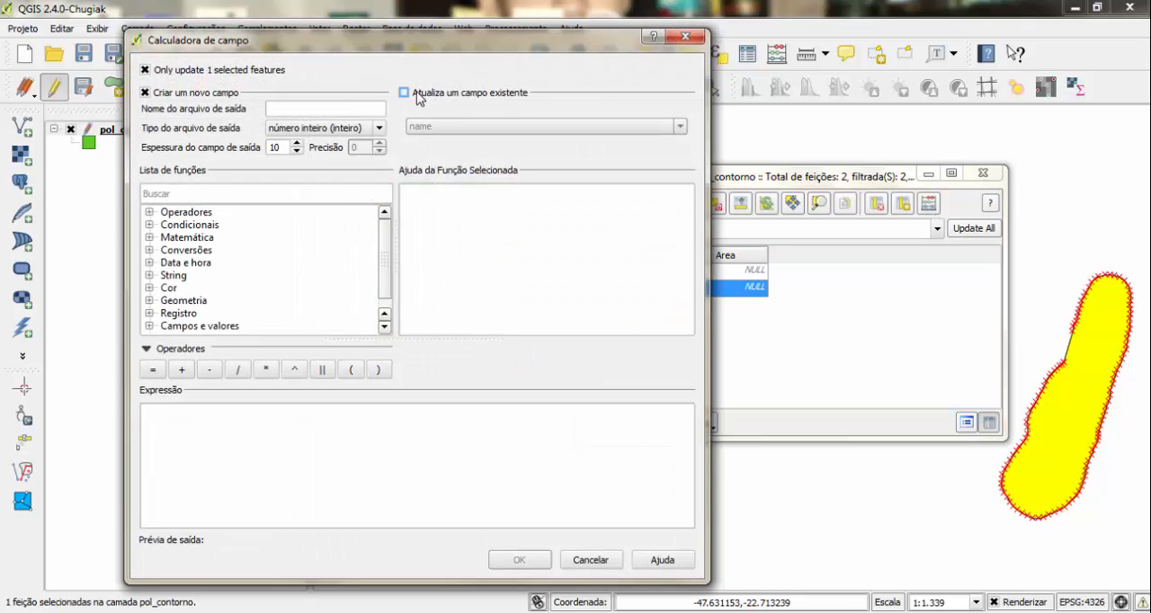
pyautogui.click(417, 95)
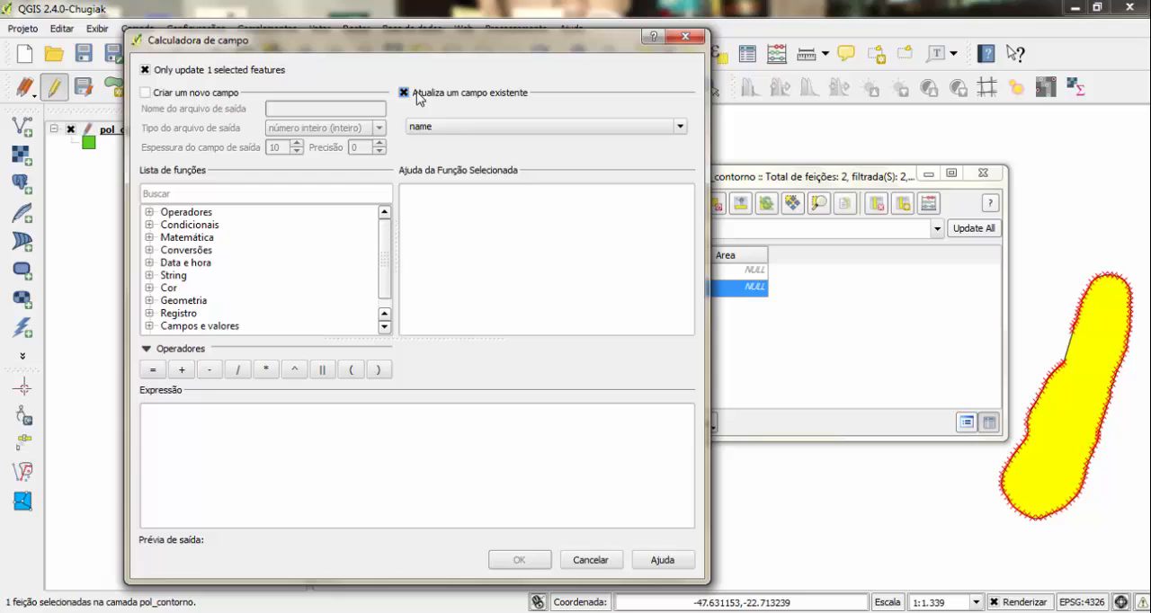
pyautogui.click(454, 126)
pyautogui.click(451, 153)
pyautogui.click(149, 300)
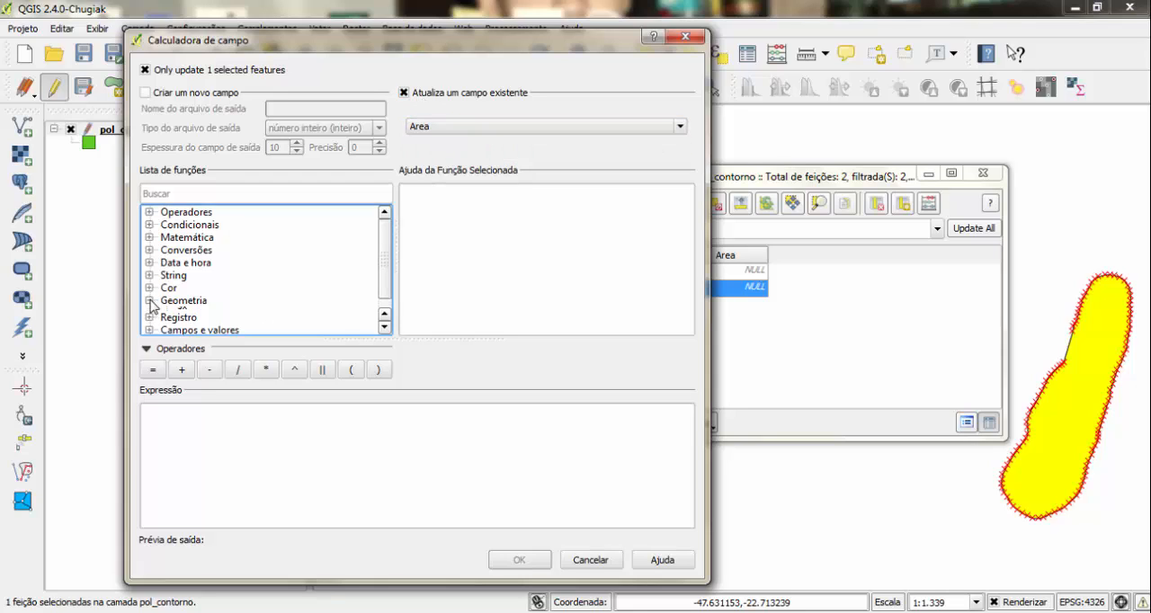
pyautogui.click(189, 326)
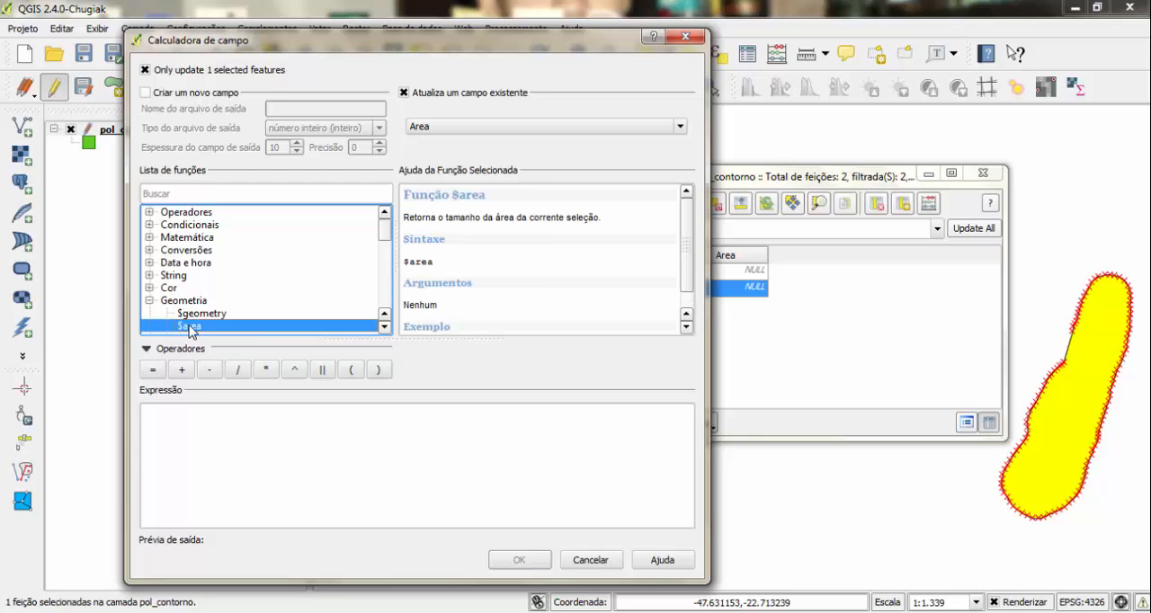
pyautogui.doubleClick(189, 326)
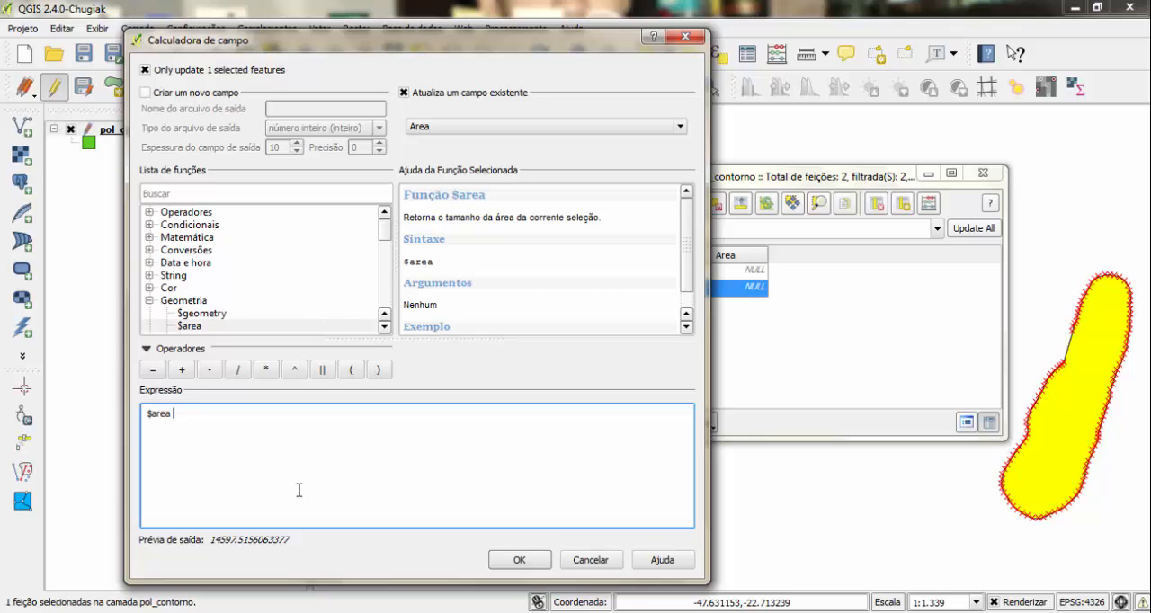
pyautogui.write('/')
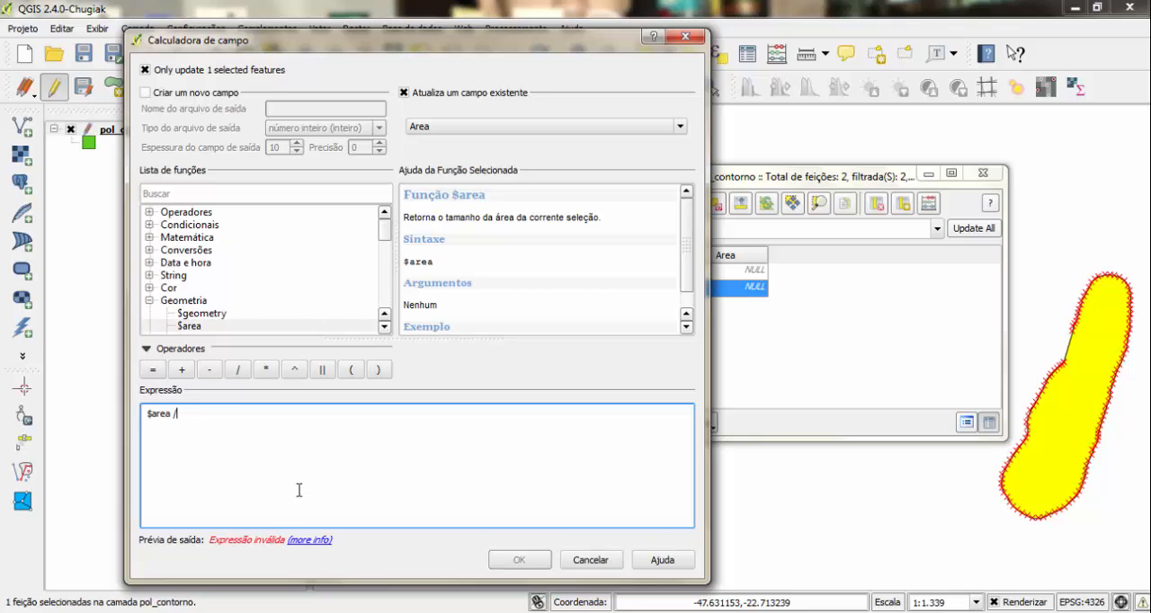
pyautogui.write('10000')
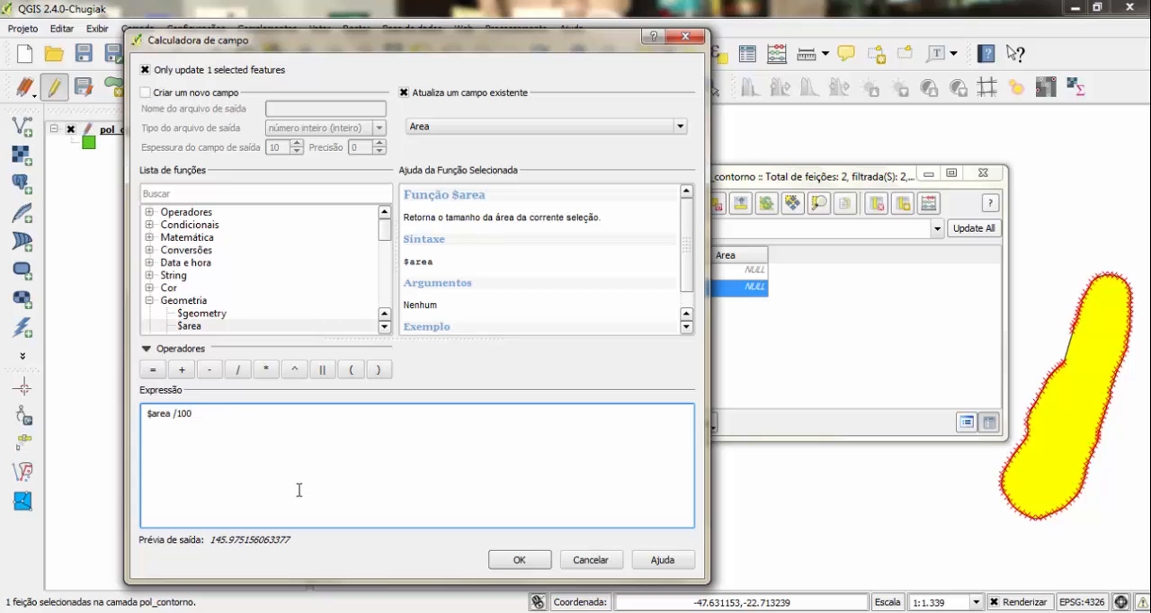
pyautogui.click(520, 560)
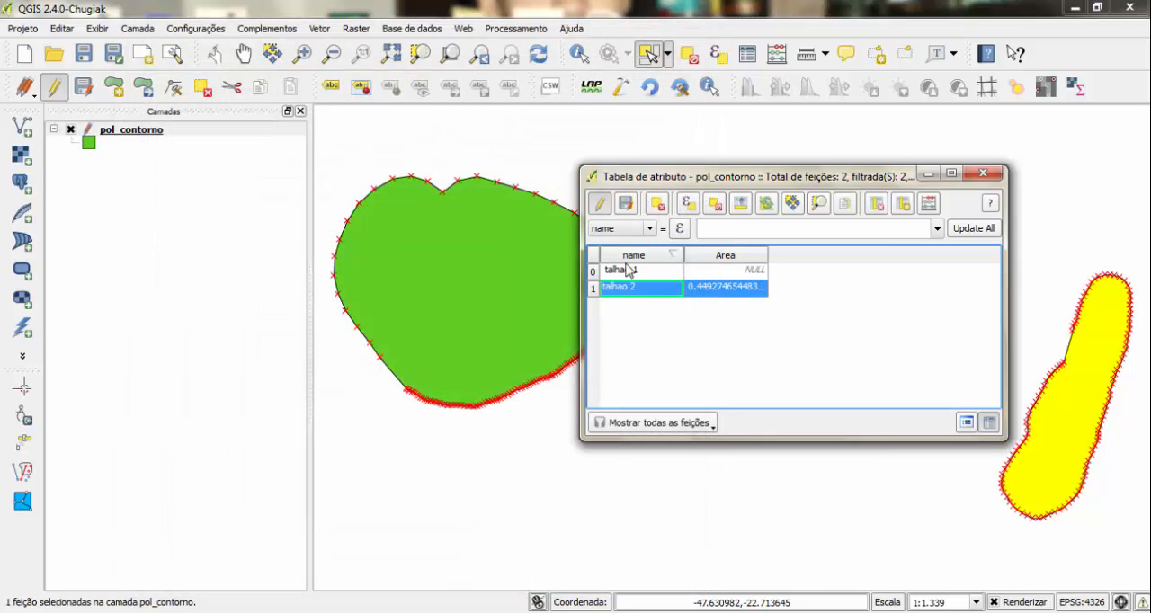
# - Select the talhao 1 record and update its existing Area field with the expression $area /10000
pyautogui.click(599, 272)
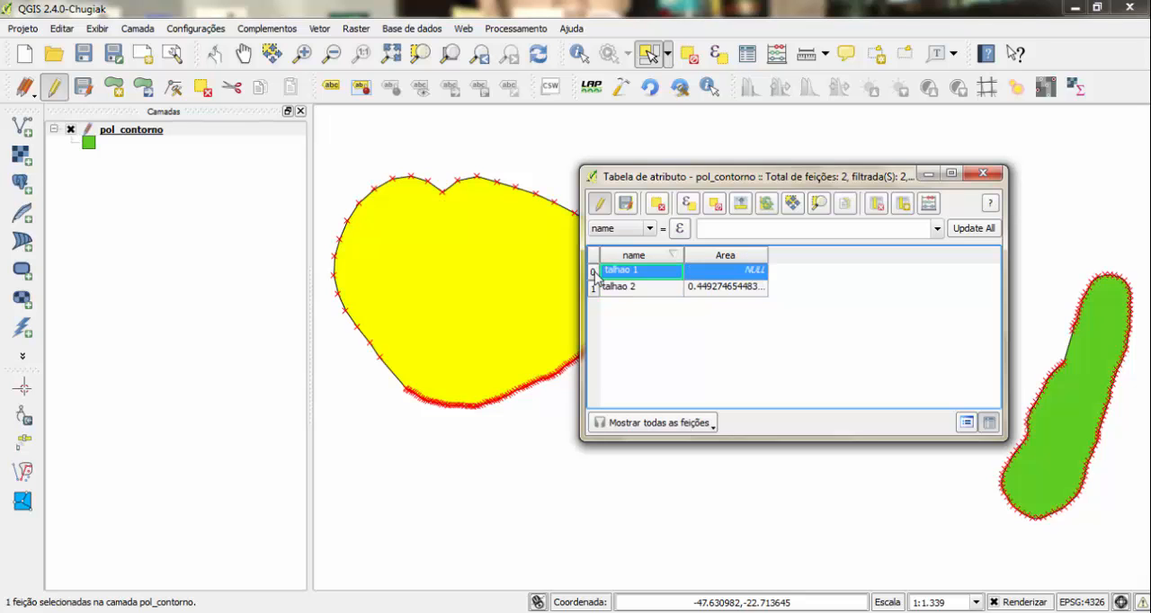
pyautogui.click(932, 203)
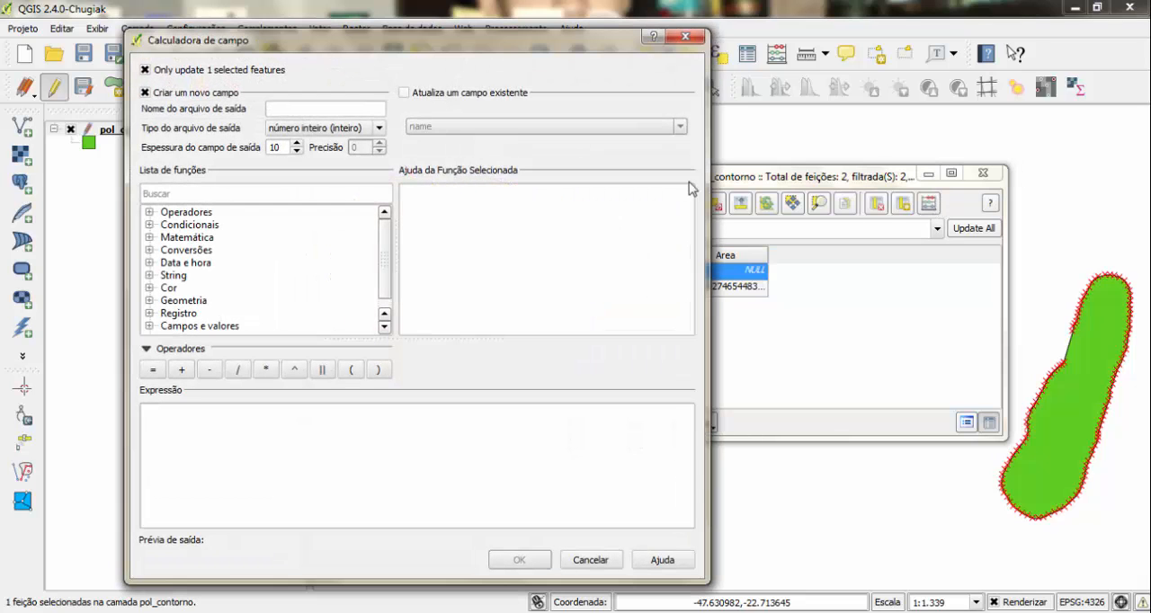
pyautogui.click(416, 96)
pyautogui.click(462, 124)
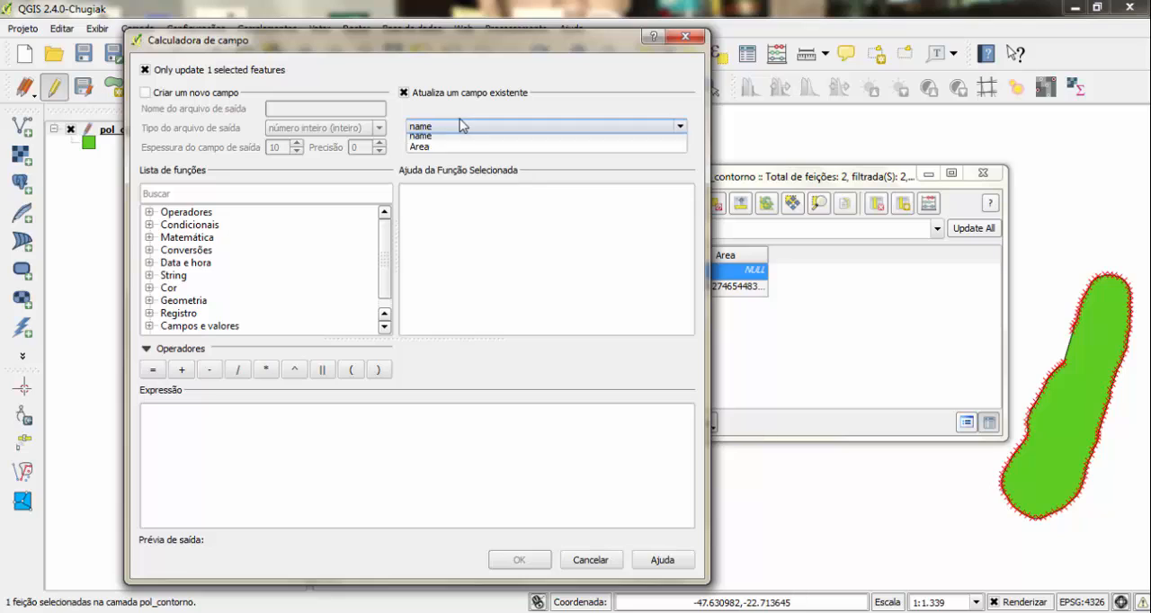
pyautogui.click(456, 154)
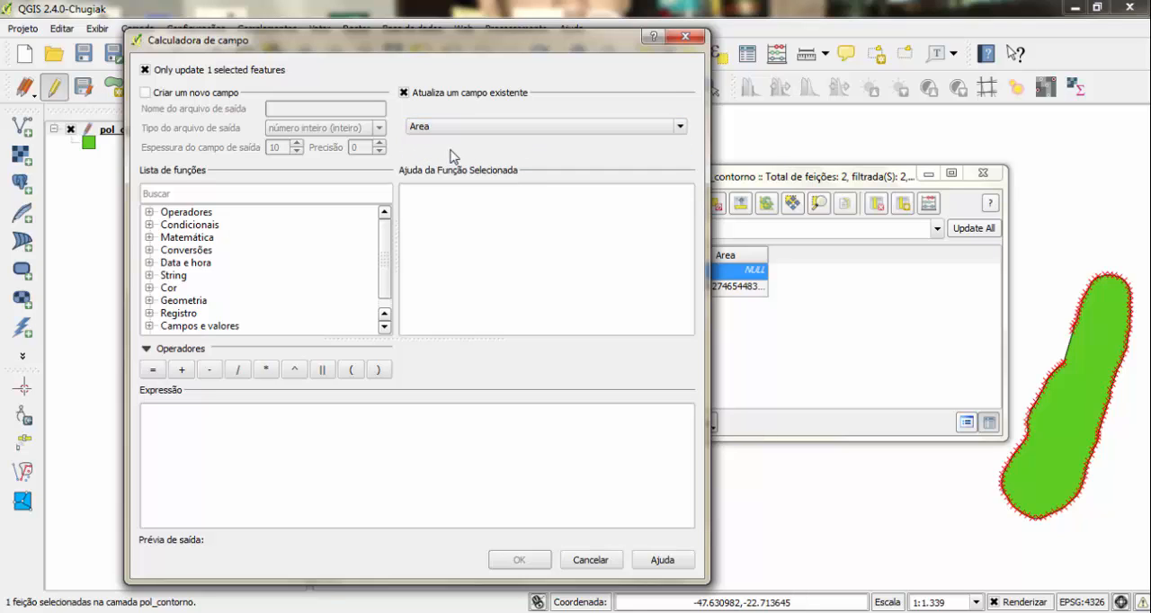
pyautogui.click(149, 300)
pyautogui.doubleClick(189, 327)
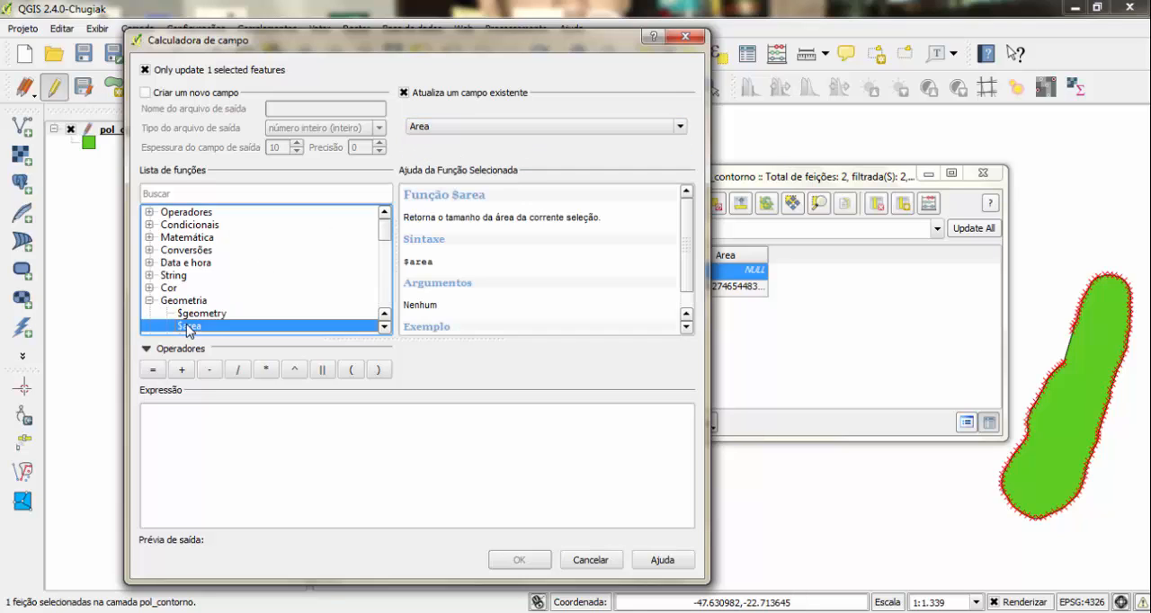
pyautogui.write('/10000')
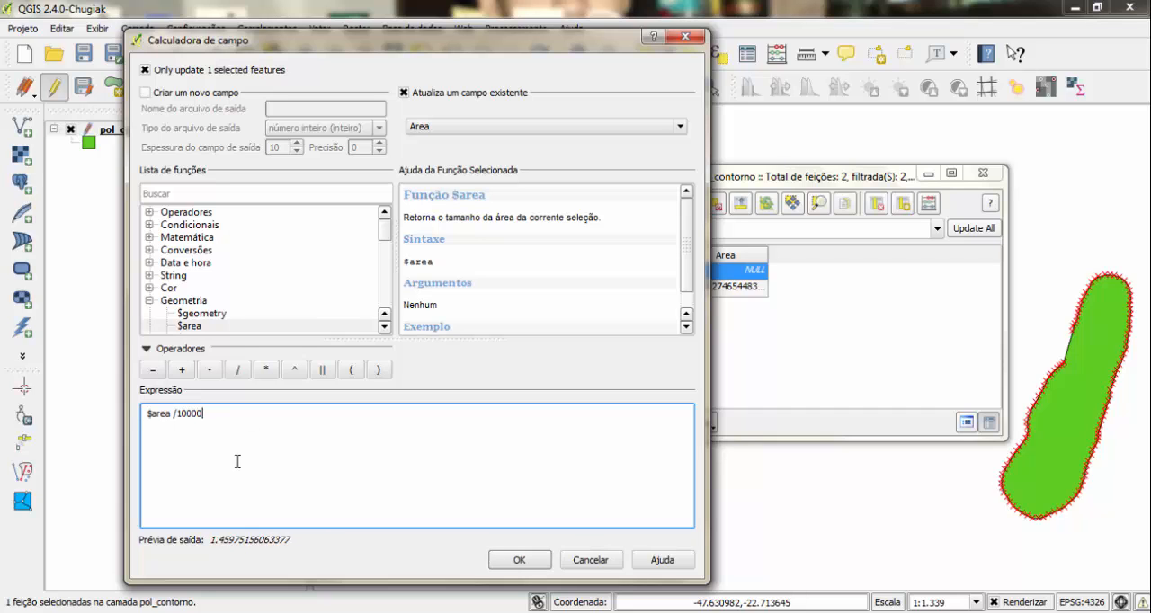
pyautogui.click(509, 559)
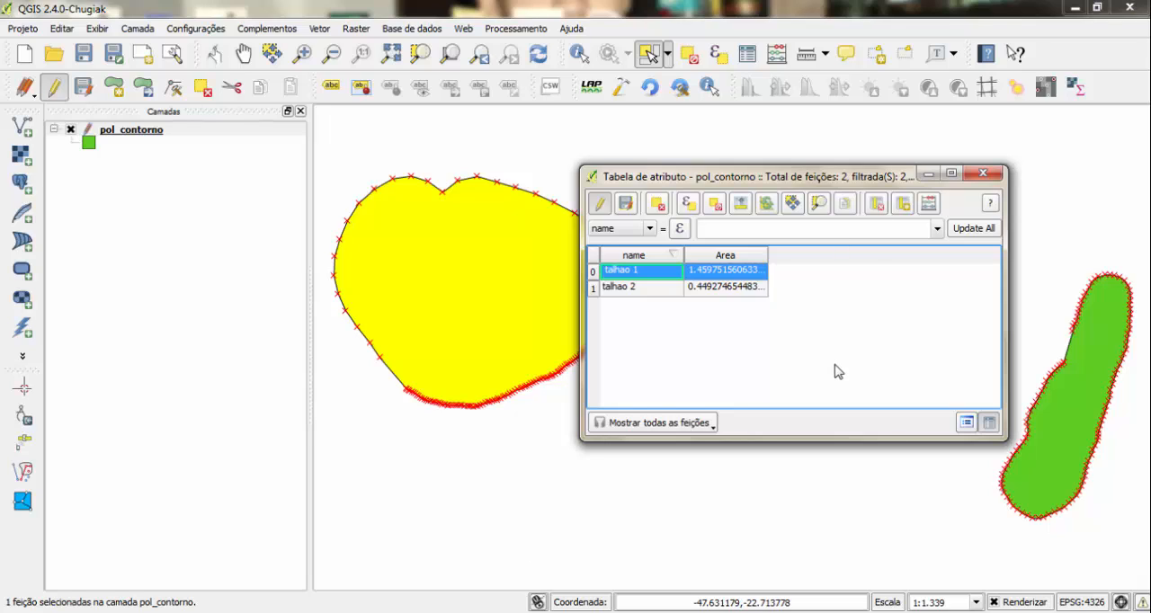
# - Select the talhao 2 and talhao 1 records alternately to compare their areas and matching polygons on the map
pyautogui.click(593, 287)
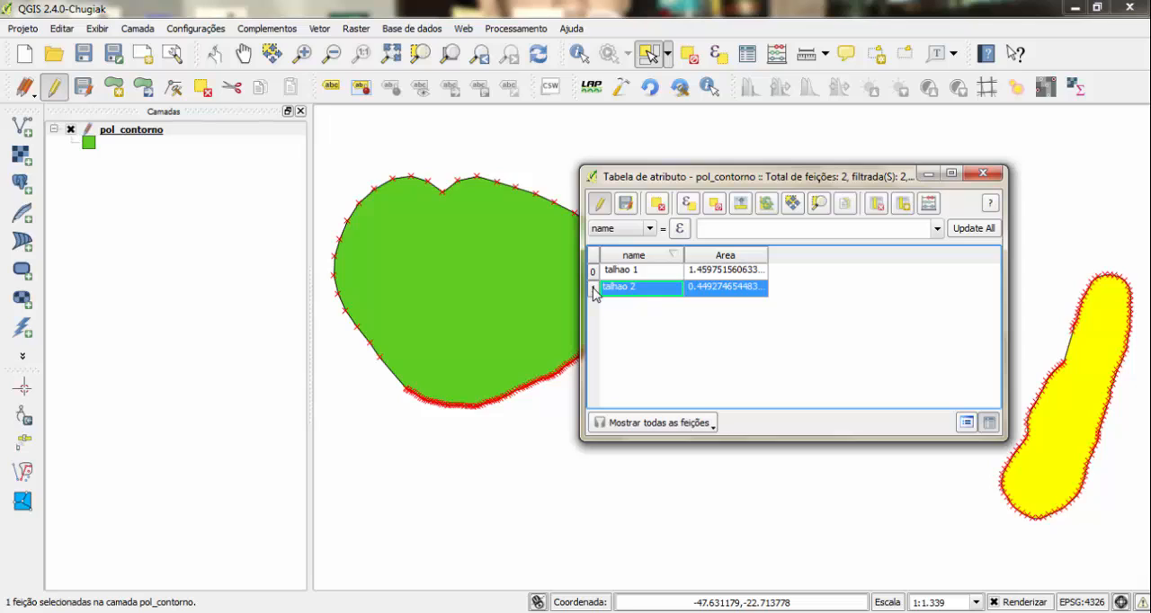
pyautogui.click(598, 272)
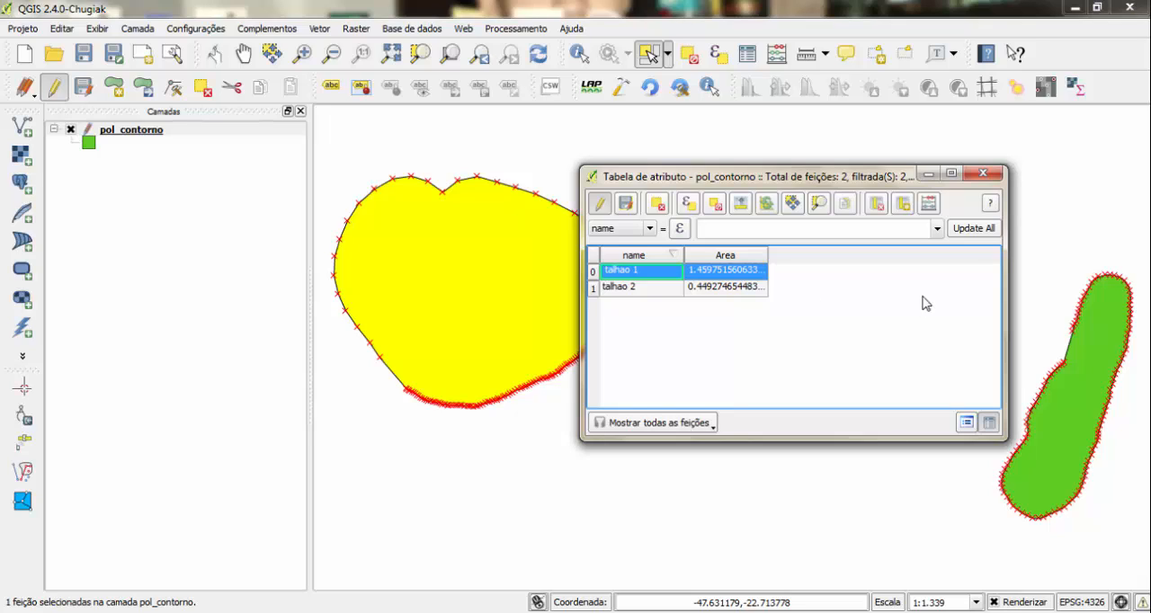
pyautogui.click(594, 289)
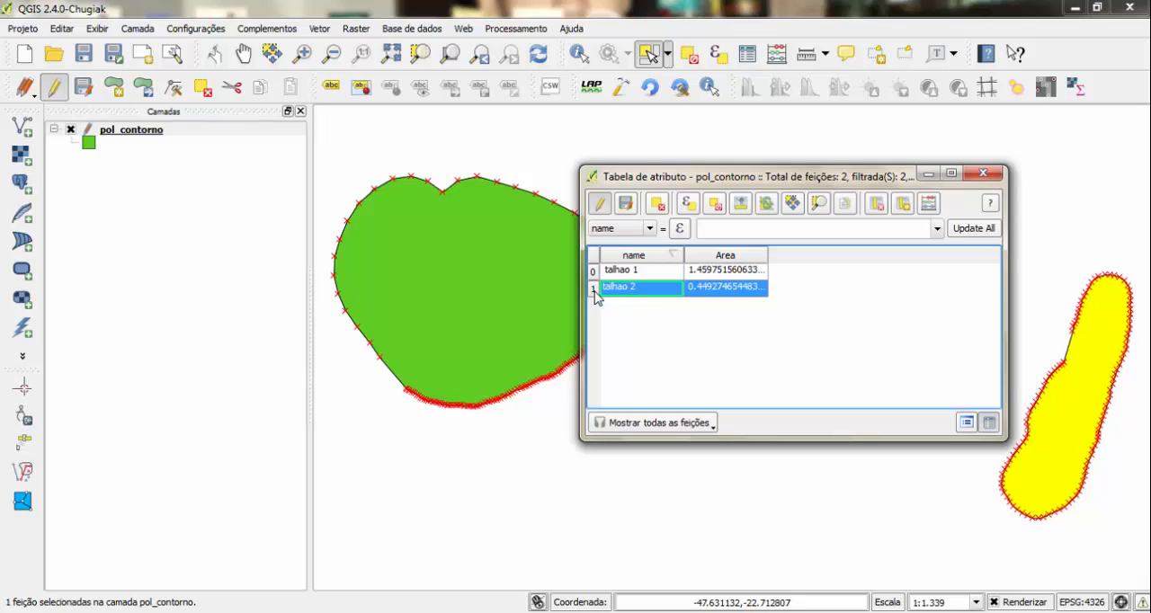